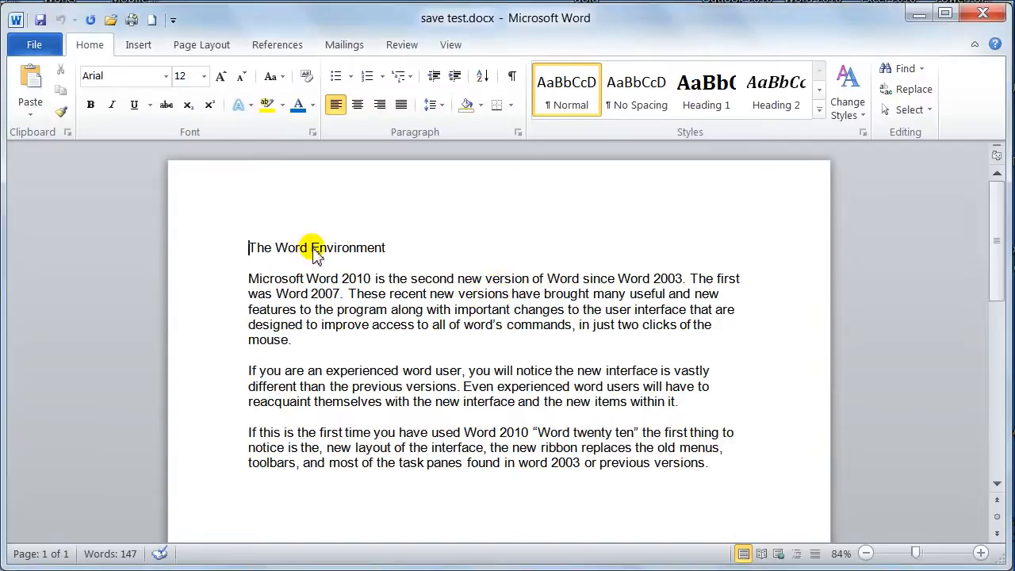
# Select the word "Environment" in the title line and set its font to Chevara
pyautogui.moveTo(314, 251); pyautogui.dragTo(387, 250)
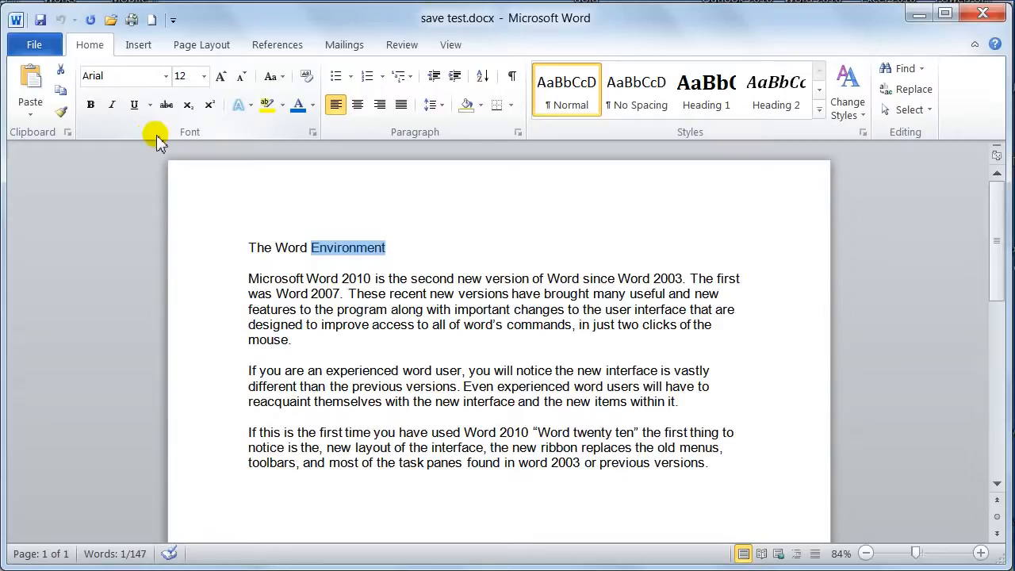
pyautogui.click(166, 80)
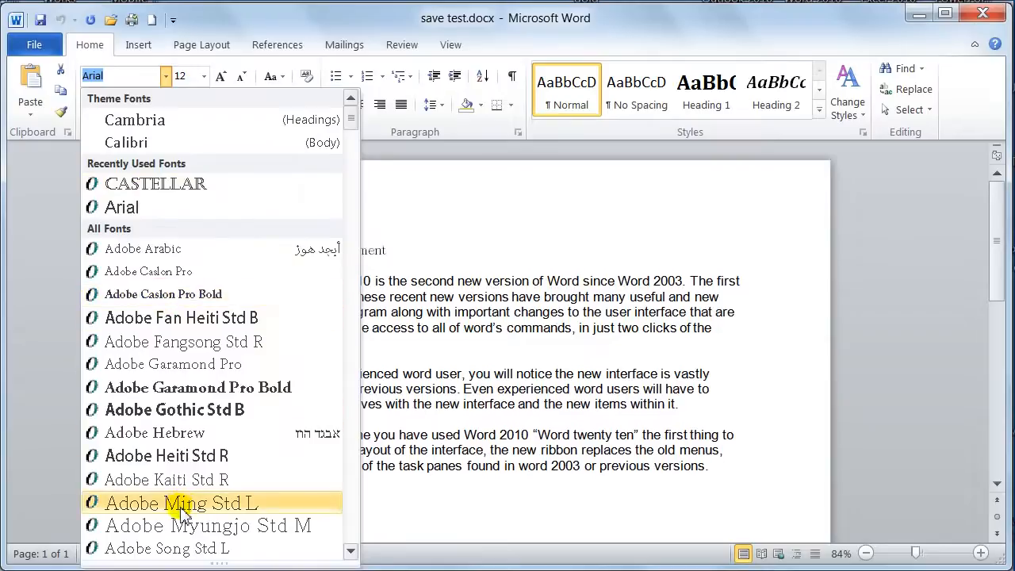
pyautogui.scroll(-5, 181, 507)
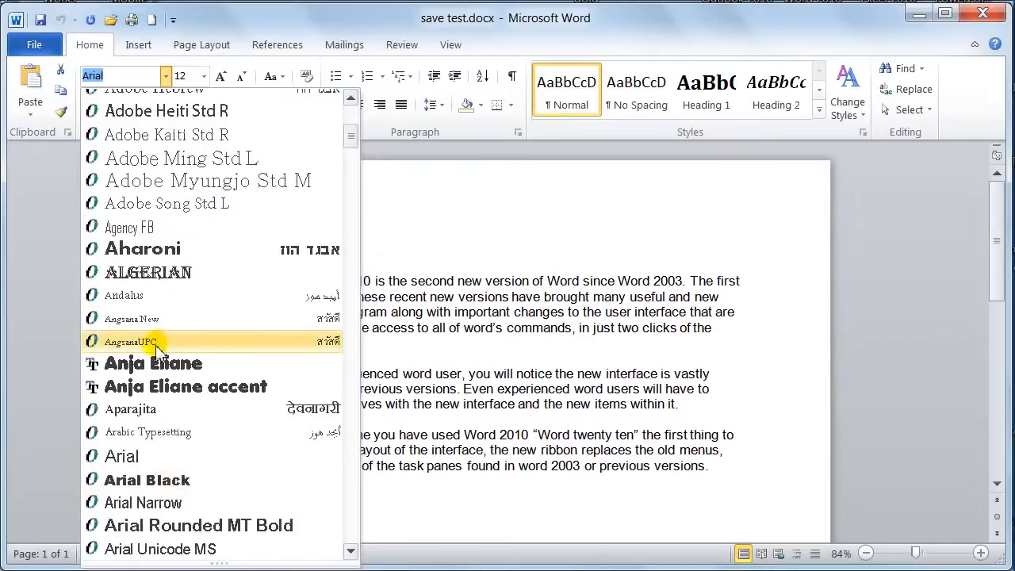
pyautogui.scroll(-10, 114, 293)
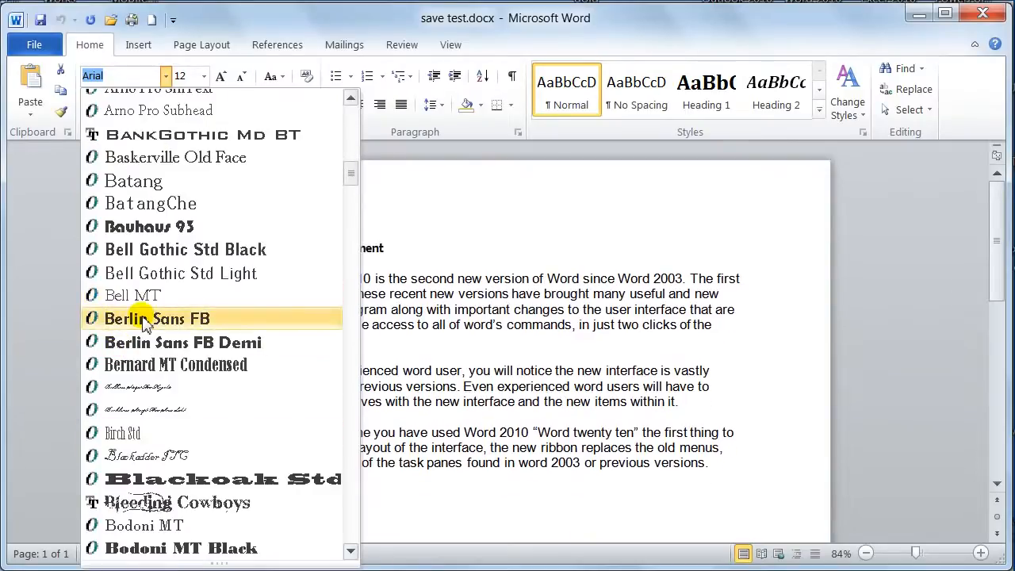
pyautogui.scroll(6, 147, 274)
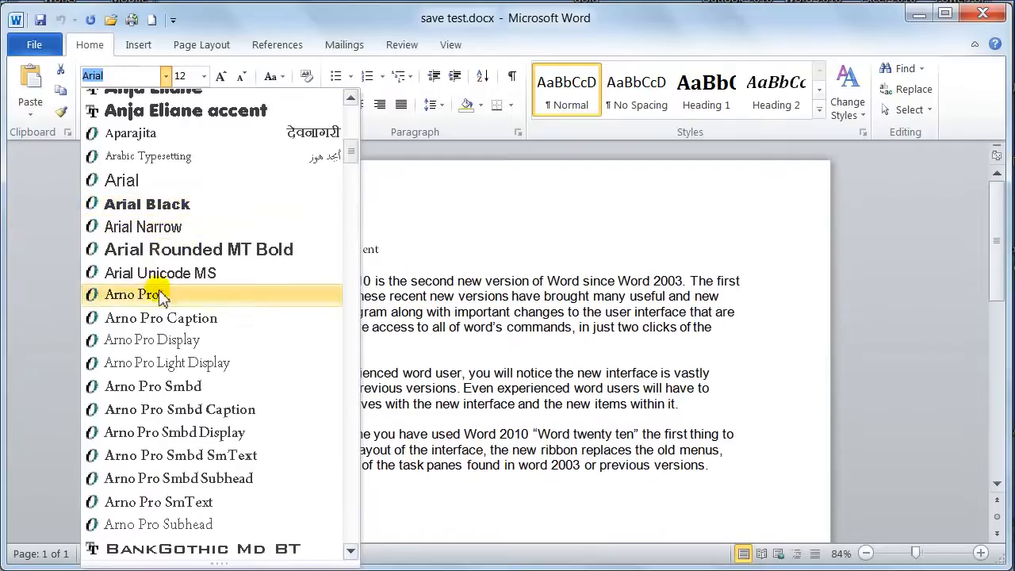
pyautogui.scroll(-4, 161, 295)
pyautogui.scroll(-15, 161, 298)
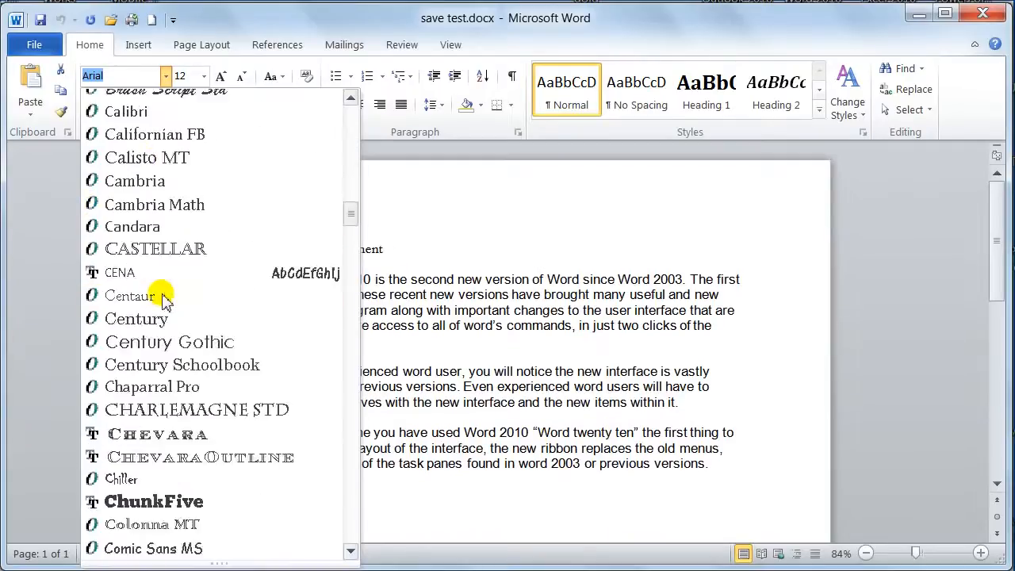
pyautogui.scroll(-1, 163, 299)
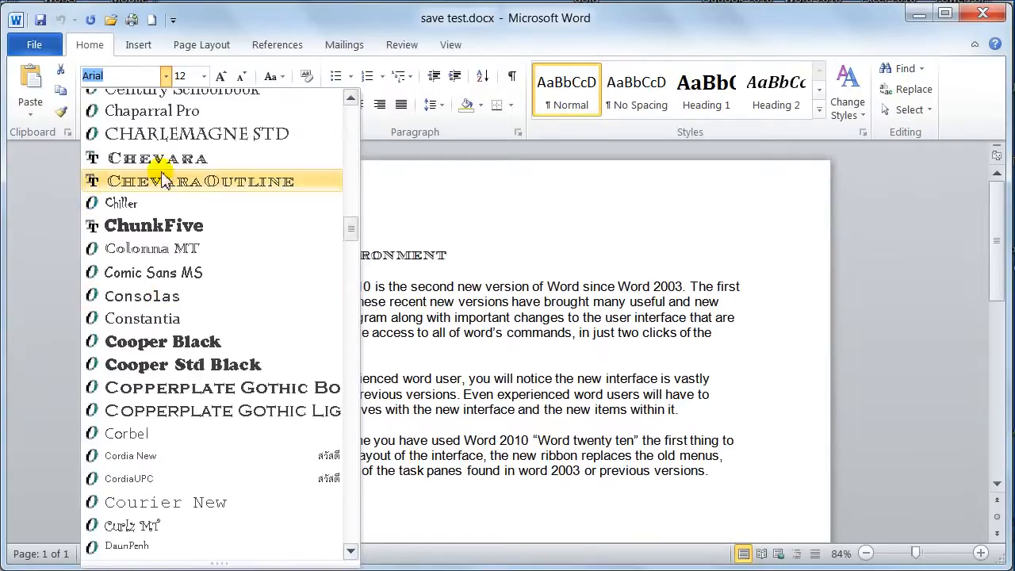
pyautogui.click(161, 160)
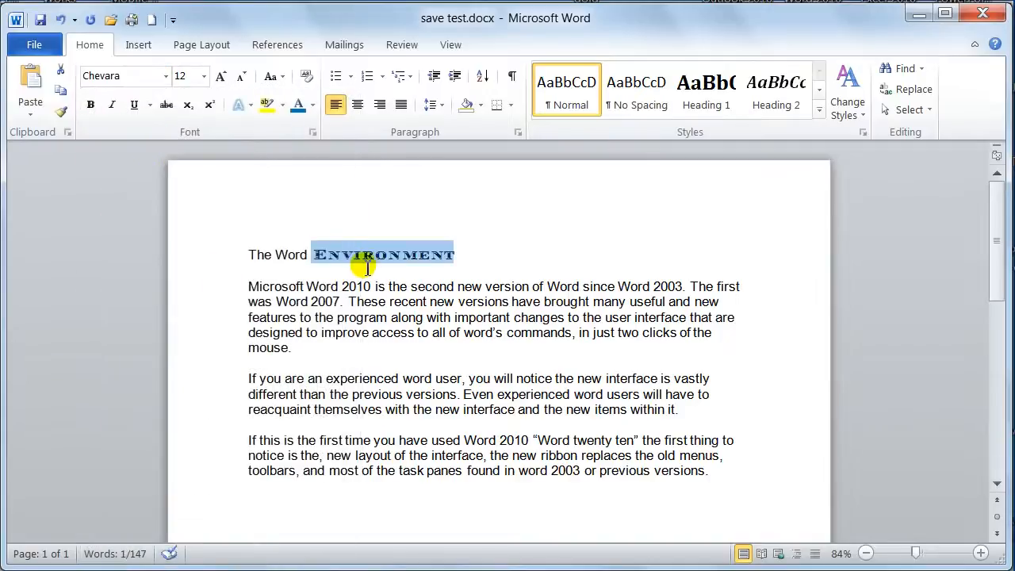
# Set the word "Environment" in the title to 16 pt and color it with the standard red
pyautogui.click(204, 77)
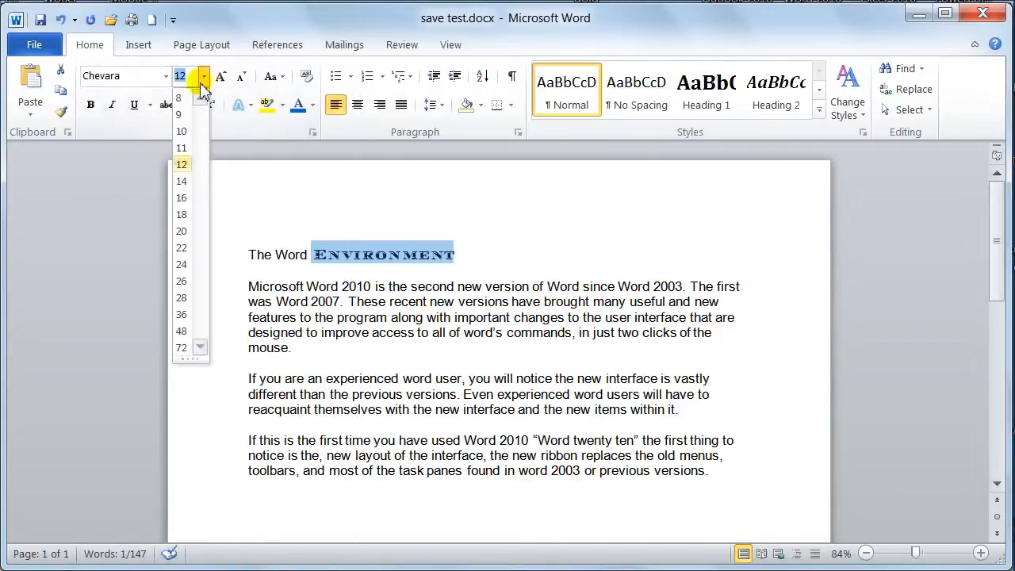
pyautogui.click(182, 203)
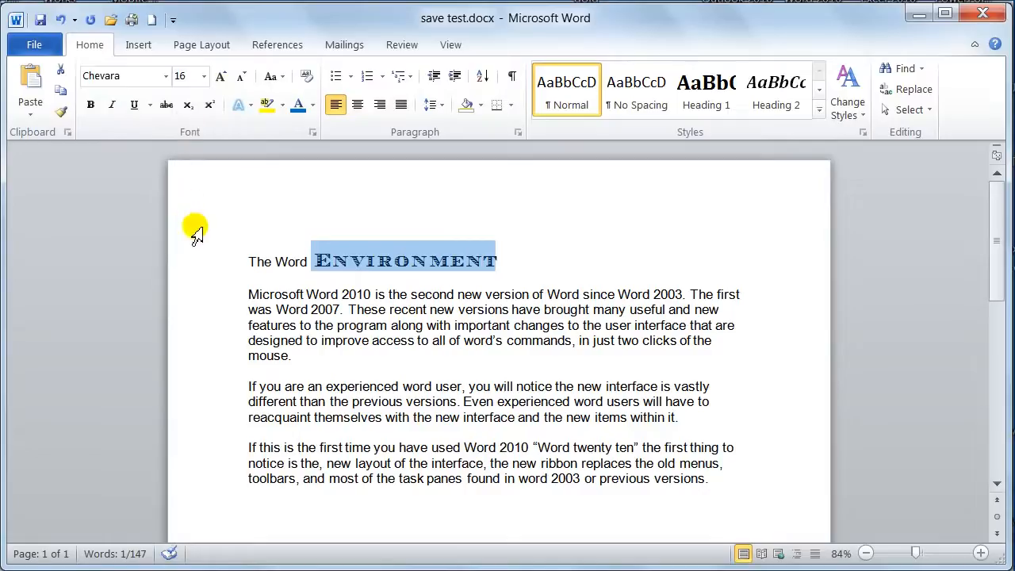
pyautogui.click(313, 111)
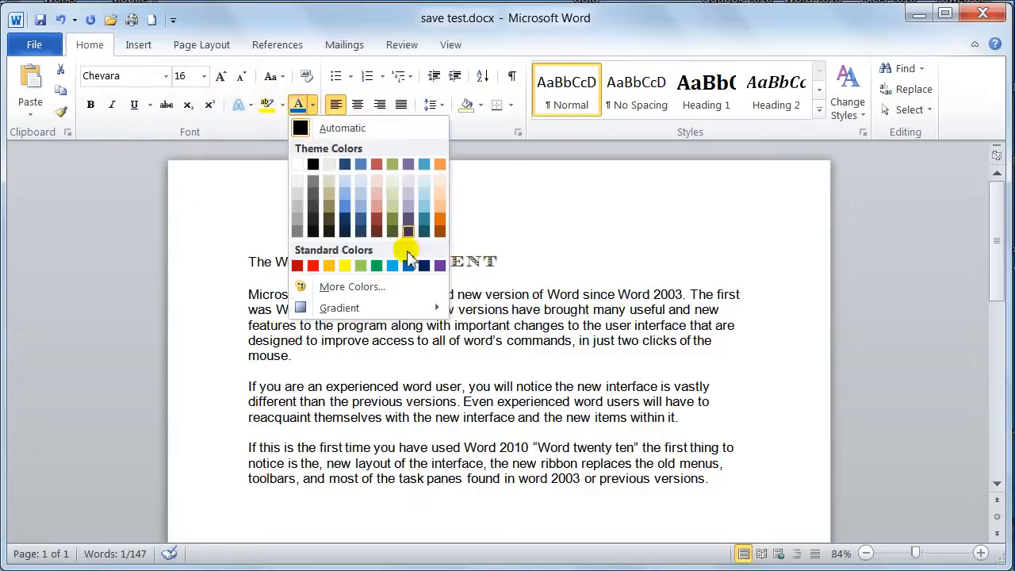
pyautogui.click(313, 266)
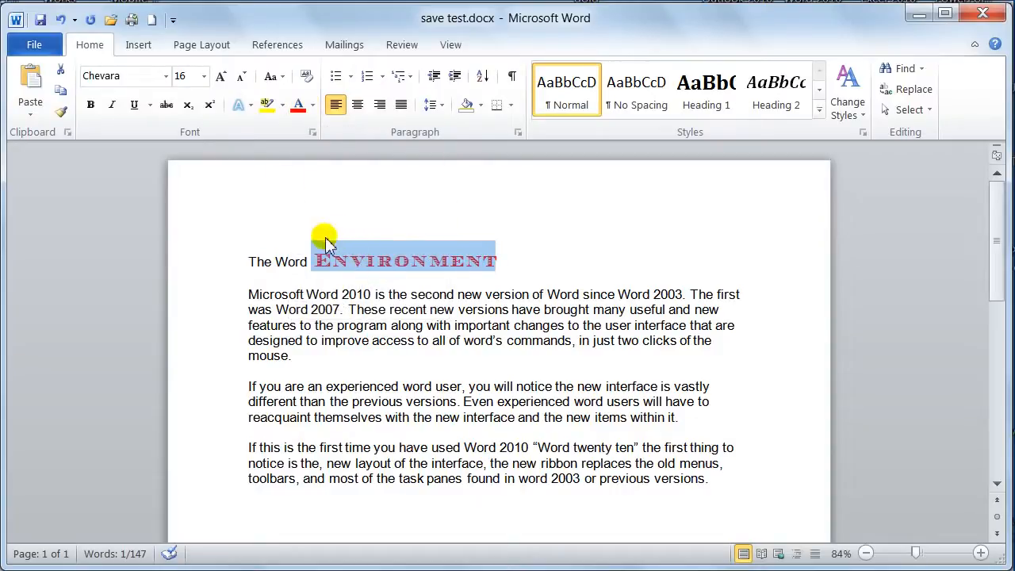
# Enlarge the title word "Environment" with Grow Font, and reduce it to 20 pt with Shrink Font
pyautogui.click(222, 77)
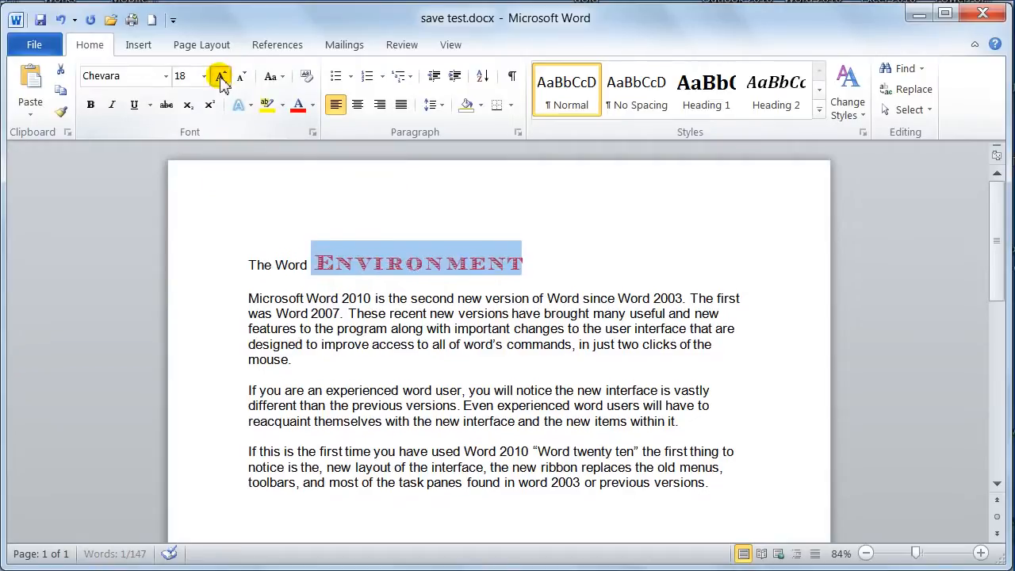
pyautogui.click(222, 77)
pyautogui.click(222, 77)
pyautogui.click(222, 77)
pyautogui.click(222, 77)
pyautogui.click(222, 76)
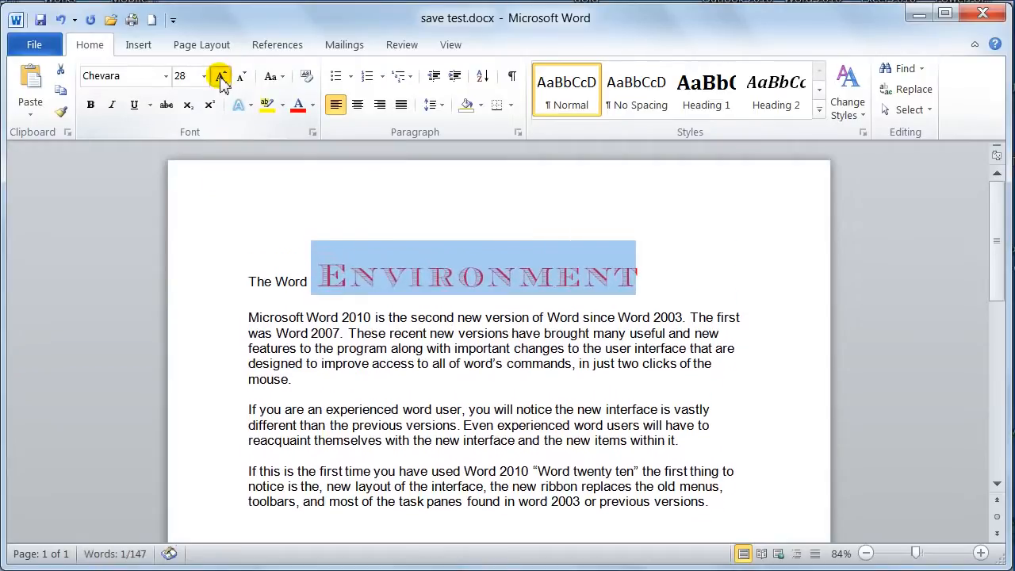
pyautogui.click(222, 77)
pyautogui.click(222, 77)
pyautogui.click(242, 81)
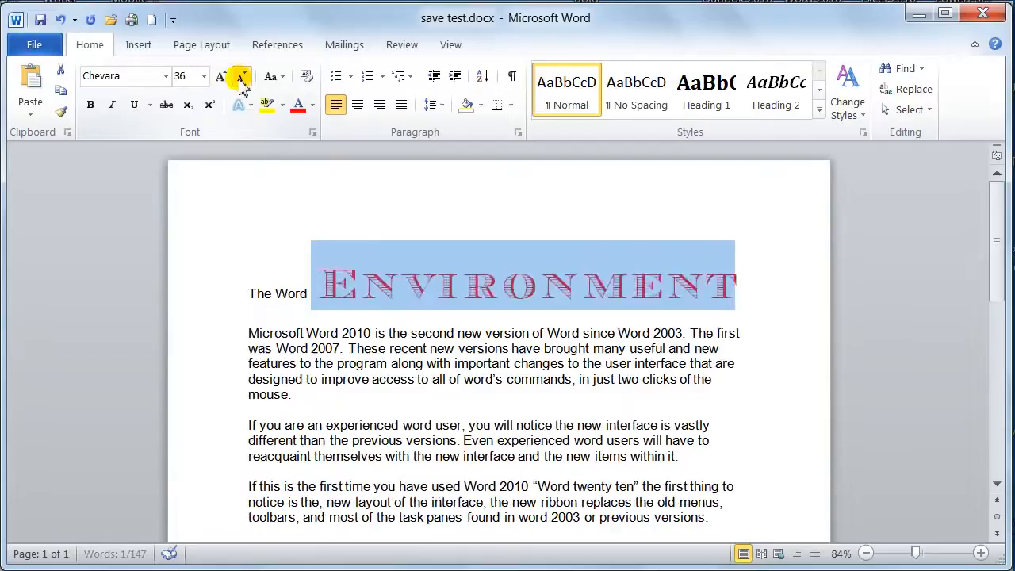
pyautogui.click(241, 81)
pyautogui.click(242, 81)
pyautogui.click(242, 81)
pyautogui.click(243, 81)
pyautogui.click(242, 81)
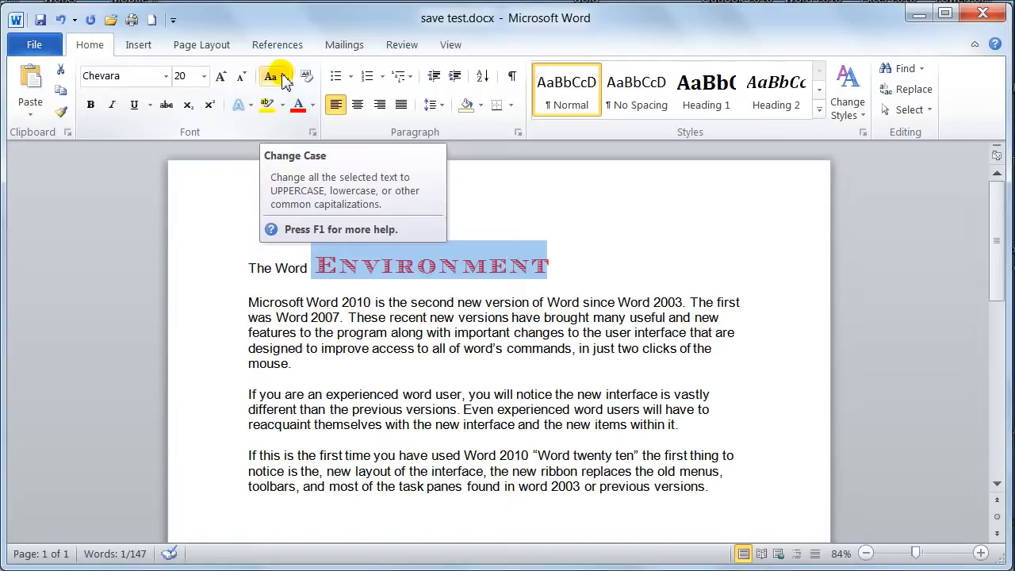
# Try lowercase on the title word "Environment" and change its case to UPPERCASE
pyautogui.click(285, 79)
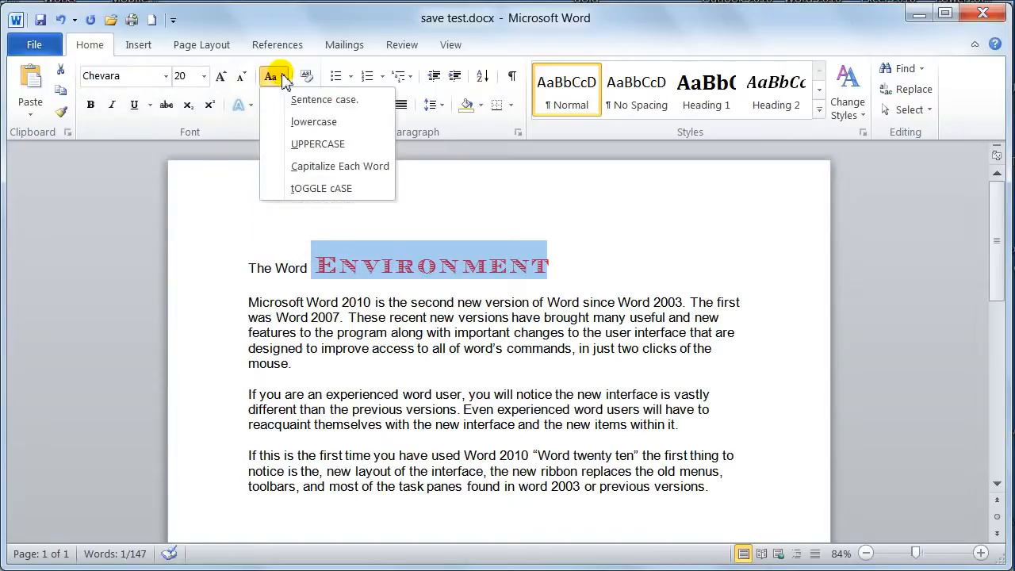
pyautogui.click(287, 122)
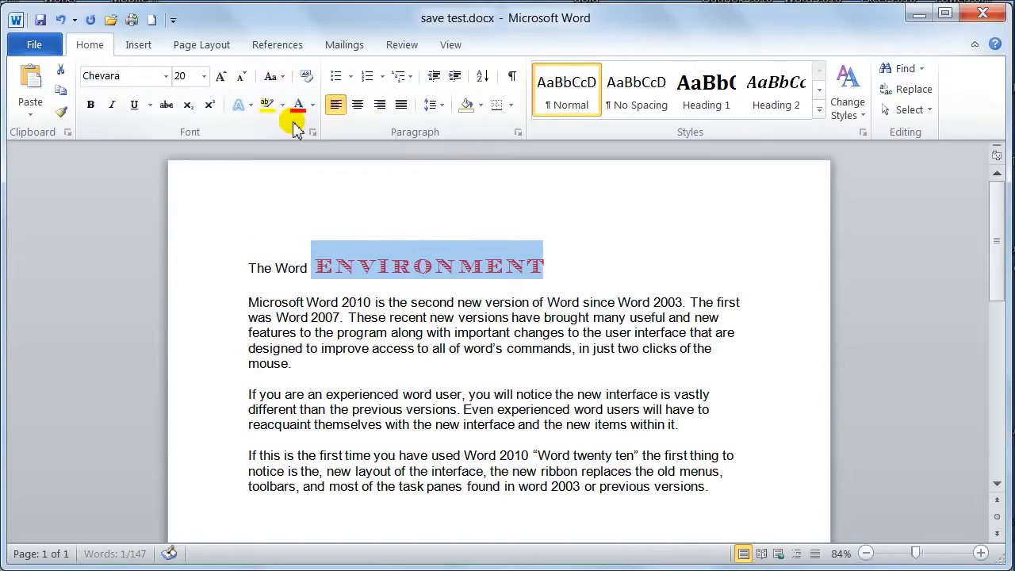
pyautogui.click(285, 81)
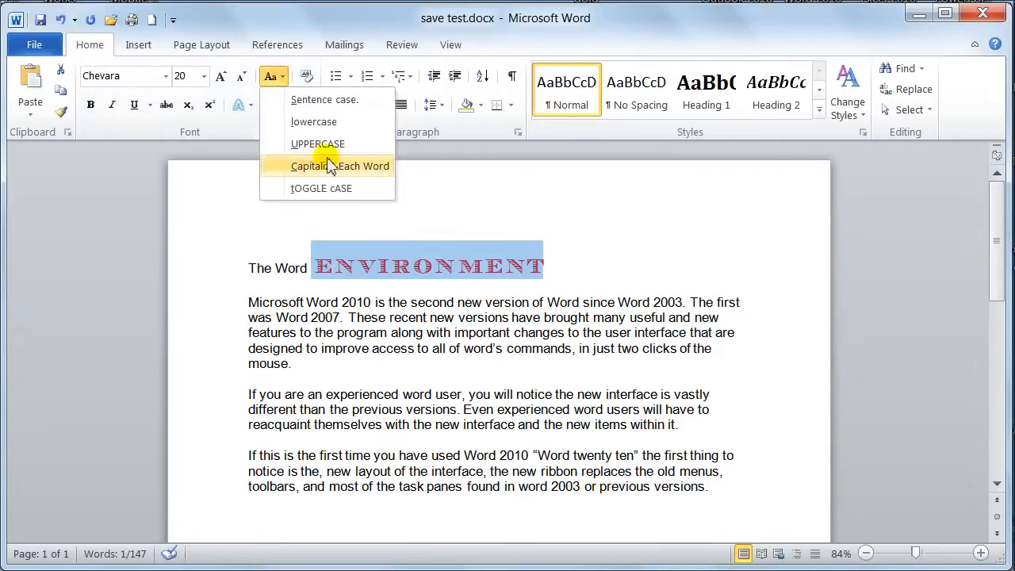
pyautogui.click(309, 141)
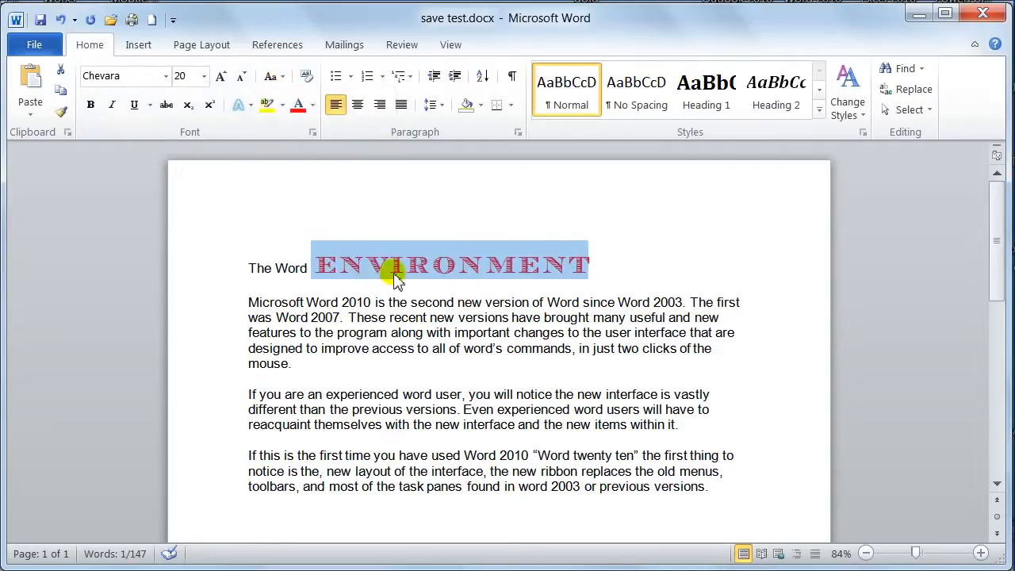
# Clear all formatting from the title word "ENVIRONMENT" and undo the clearing
pyautogui.click(308, 79)
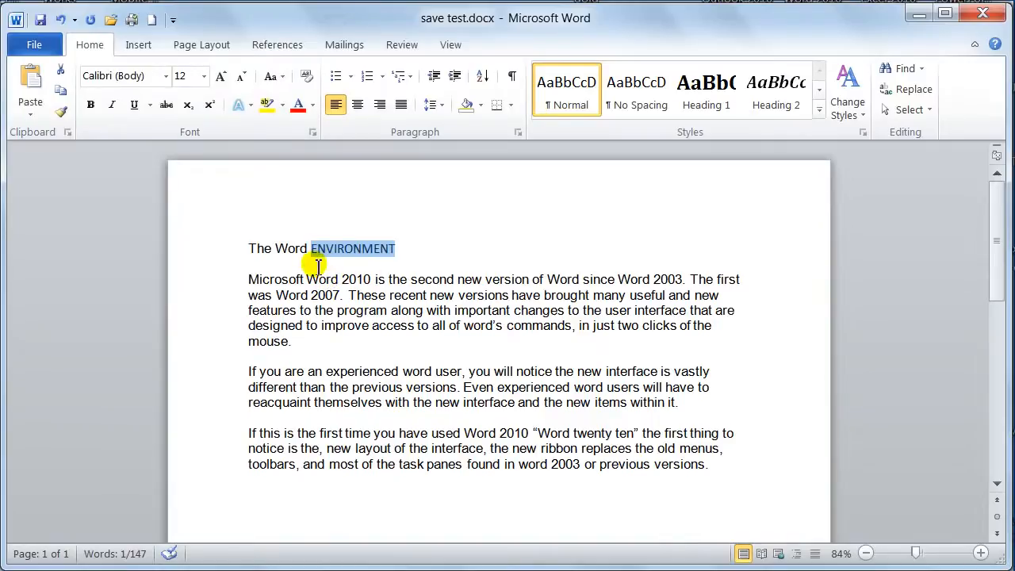
pyautogui.hotkey('ctrl', 'z')
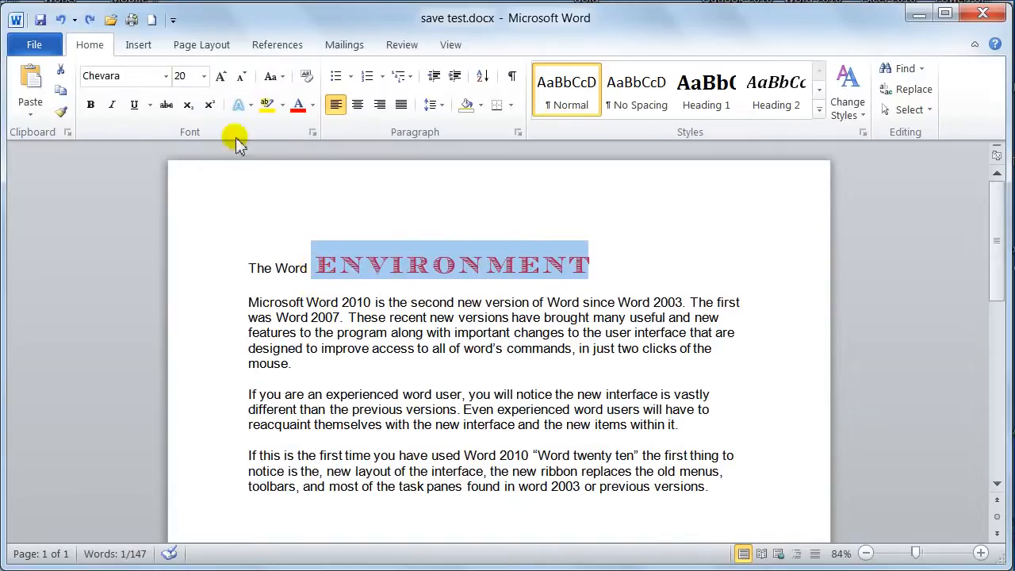
# Apply bold, italic and underline to the title word "ENVIRONMENT", and remove all three styles again
pyautogui.click(91, 106)
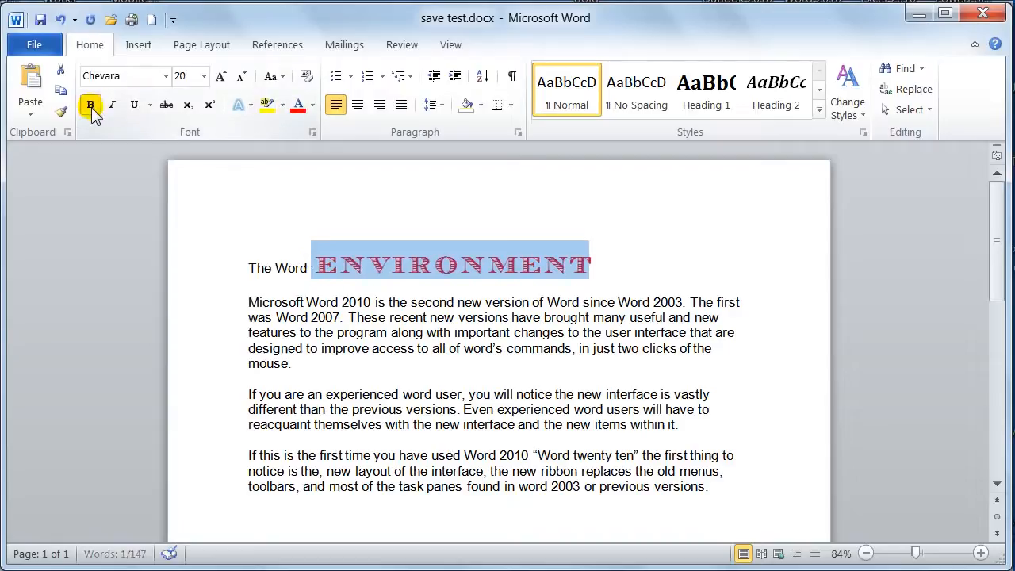
pyautogui.click(113, 109)
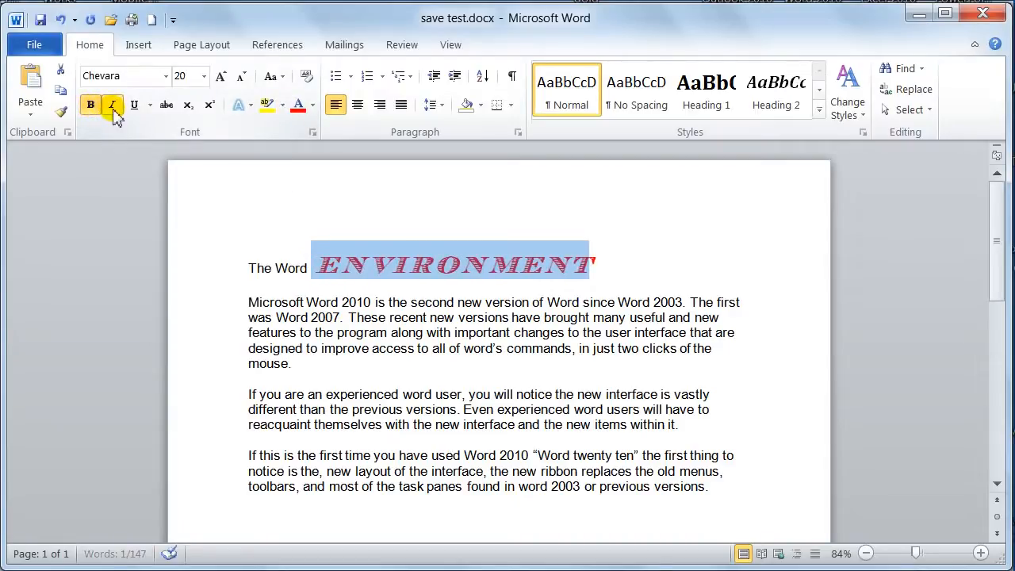
pyautogui.click(134, 111)
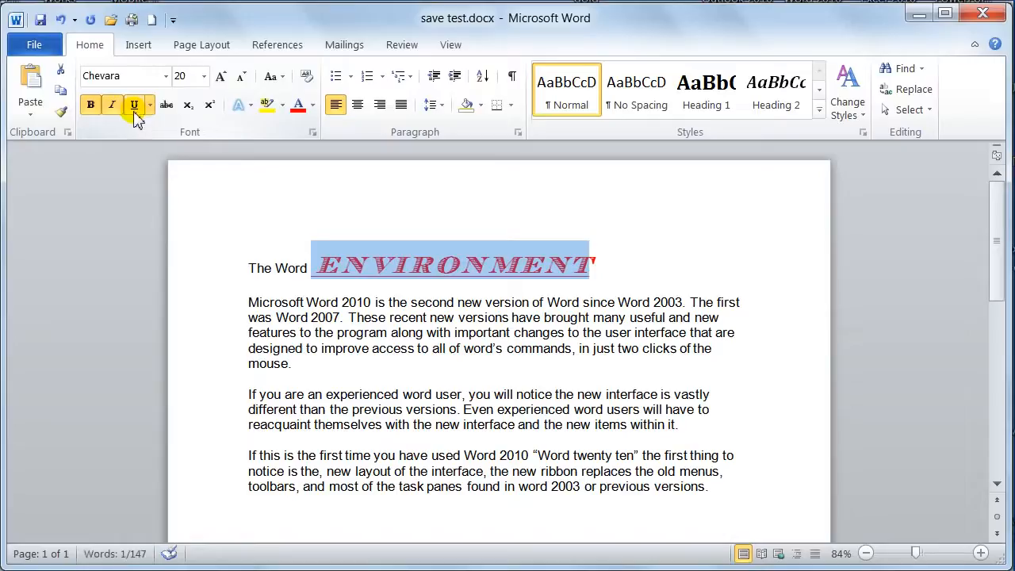
pyautogui.click(88, 107)
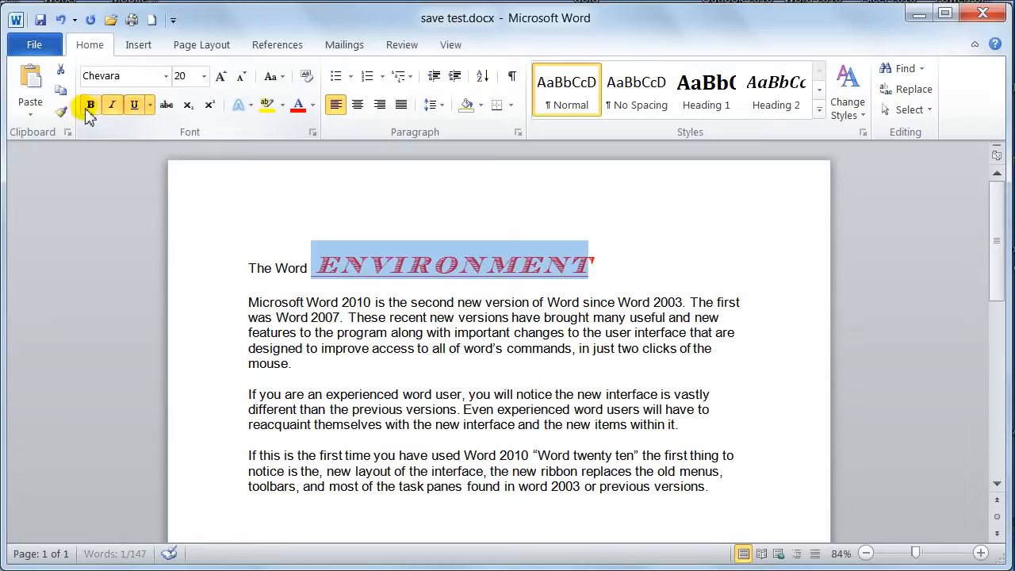
pyautogui.click(114, 110)
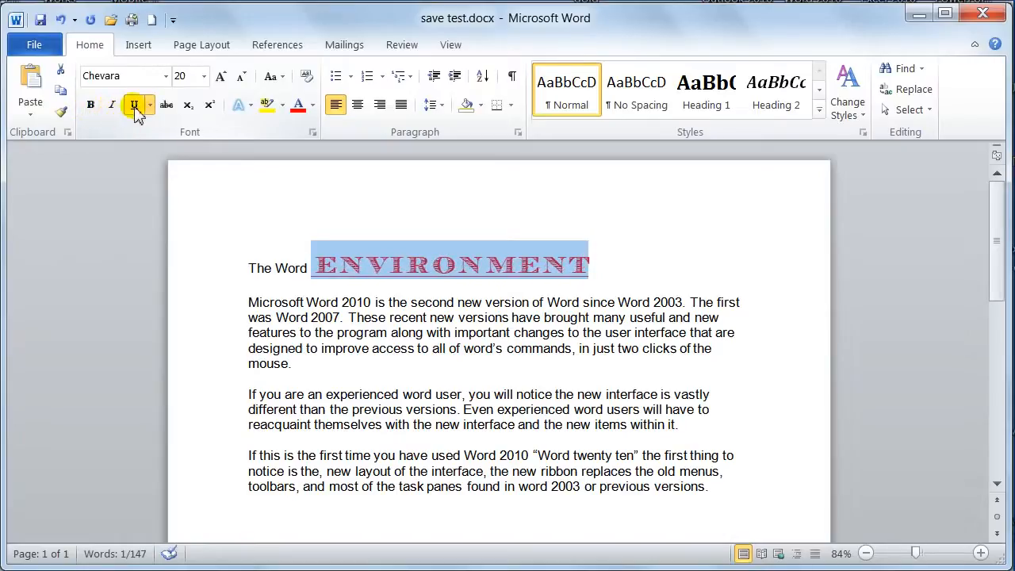
pyautogui.click(135, 111)
pyautogui.click(136, 110)
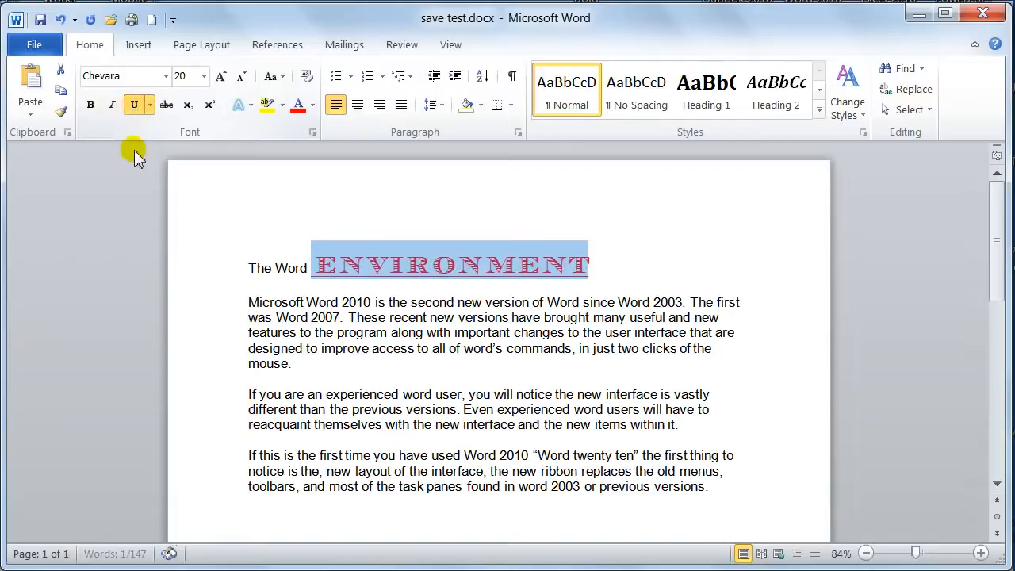
# Underline the title word "ENVIRONMENT" with the double underline style
pyautogui.click(136, 110)
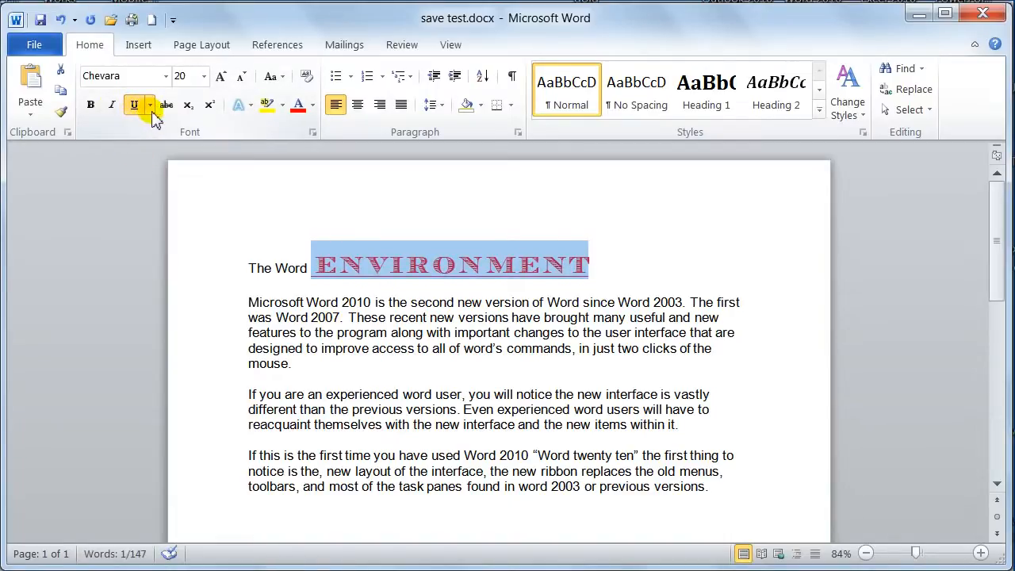
pyautogui.click(150, 109)
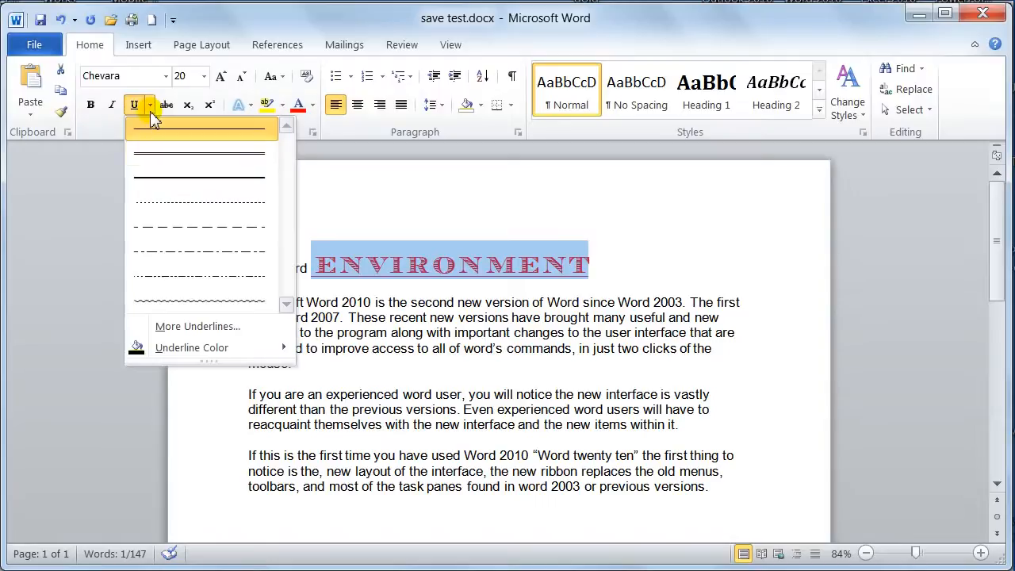
pyautogui.click(152, 159)
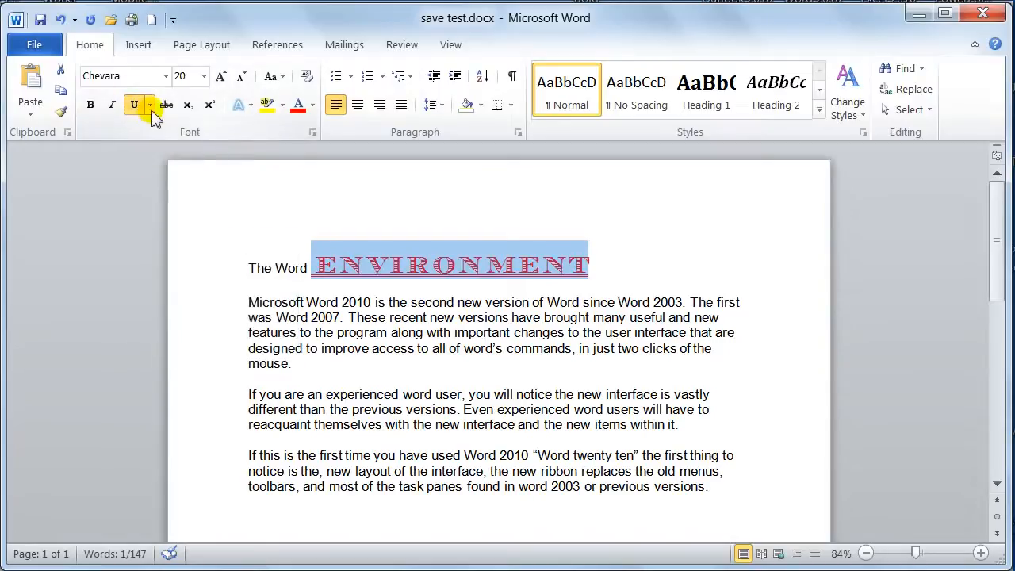
# Make "ENVIRONMENT" italic and bold, and remove both styles together with its double underline
pyautogui.click(111, 105)
pyautogui.click(90, 105)
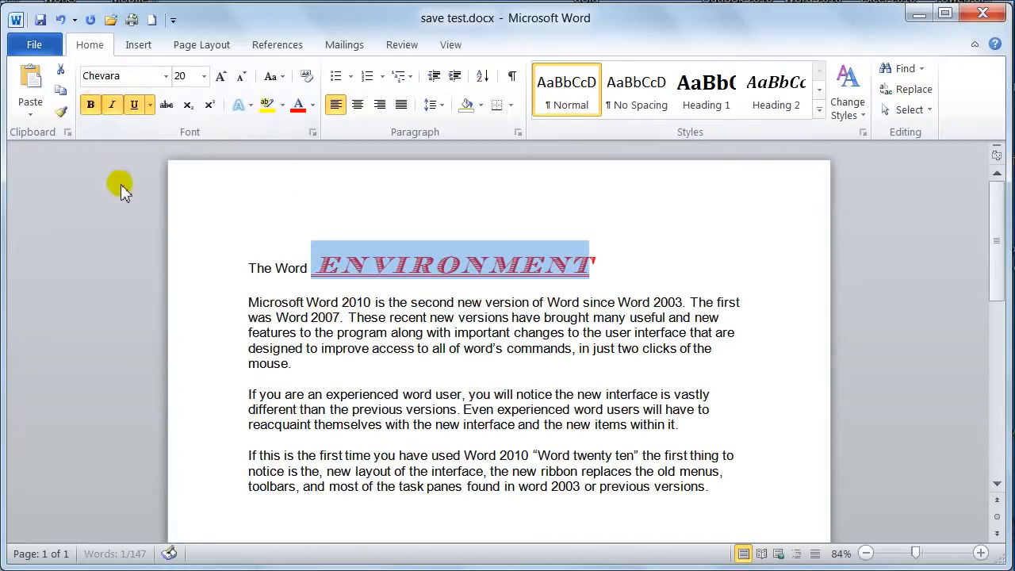
pyautogui.click(91, 105)
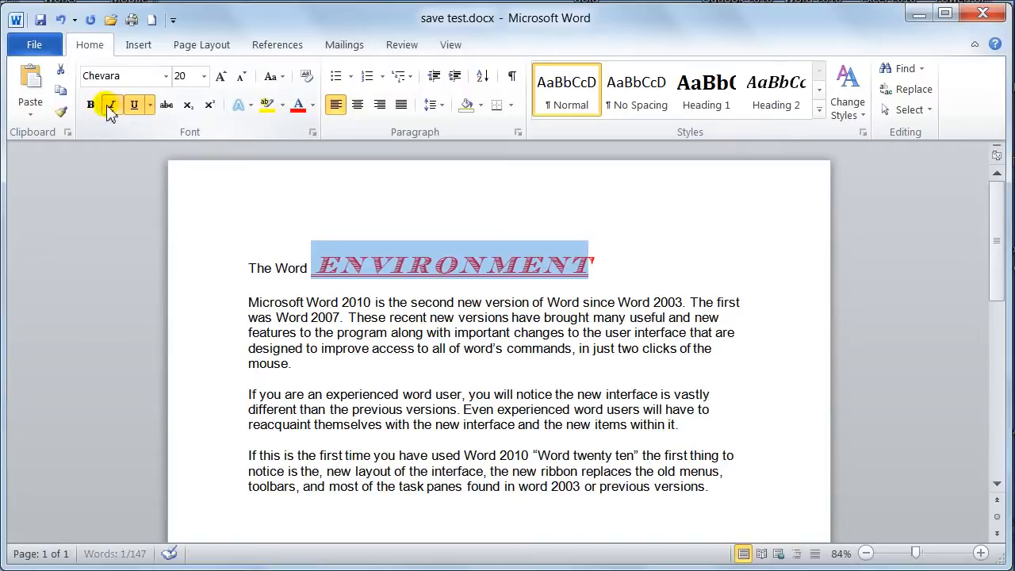
pyautogui.click(110, 108)
pyautogui.click(133, 104)
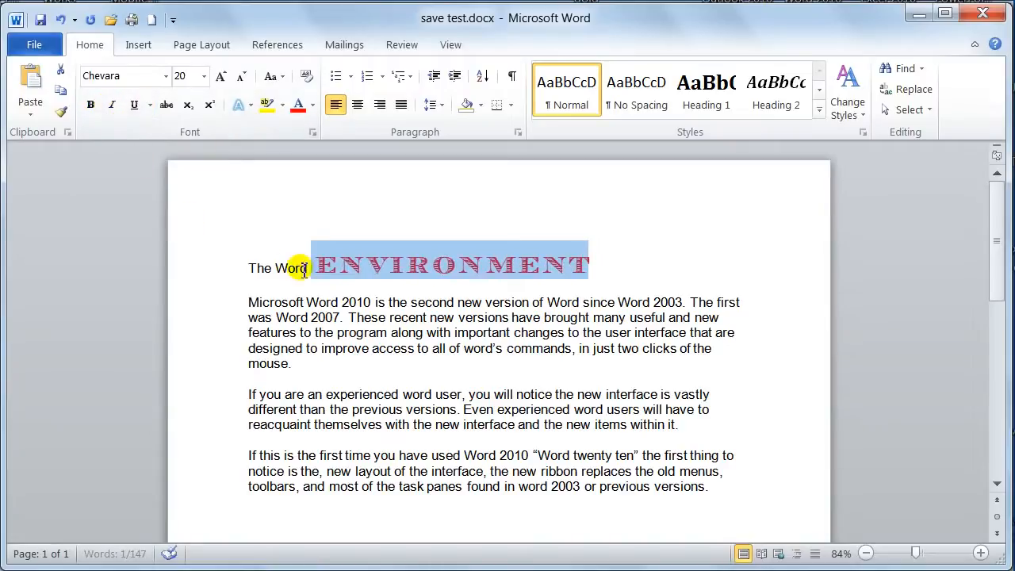
# Try strikethrough on the title word "ENVIRONMENT"
pyautogui.click(167, 108)
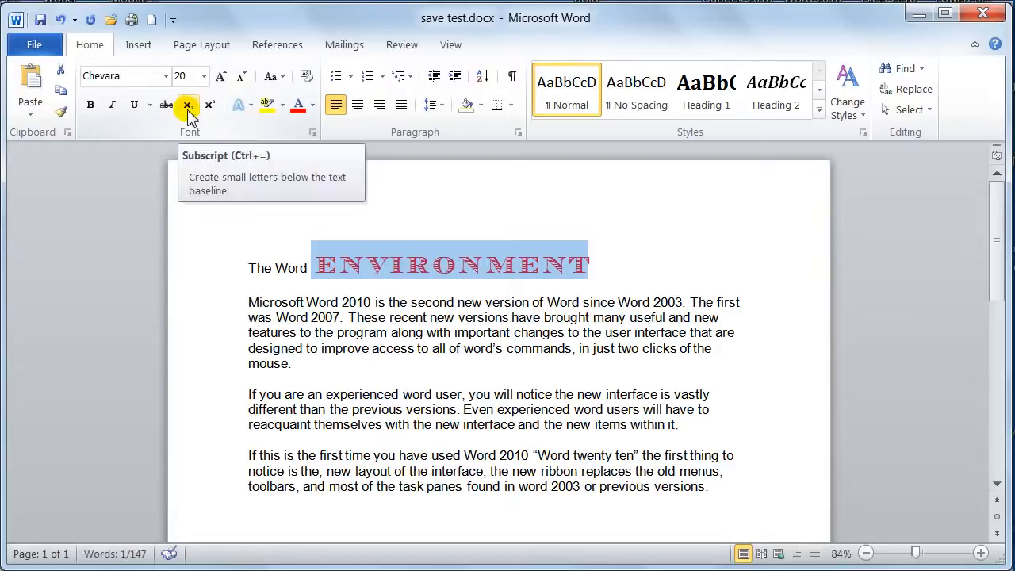
# Give the title word "ENVIRONMENT" the orange gradient text effect and set it in Arial at size 36
pyautogui.click(250, 106)
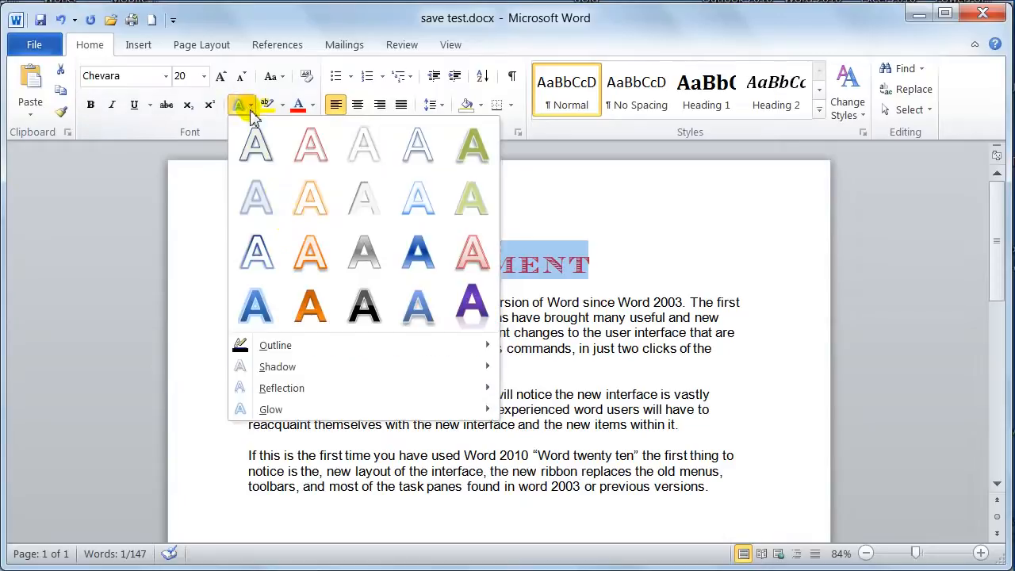
pyautogui.click(315, 317)
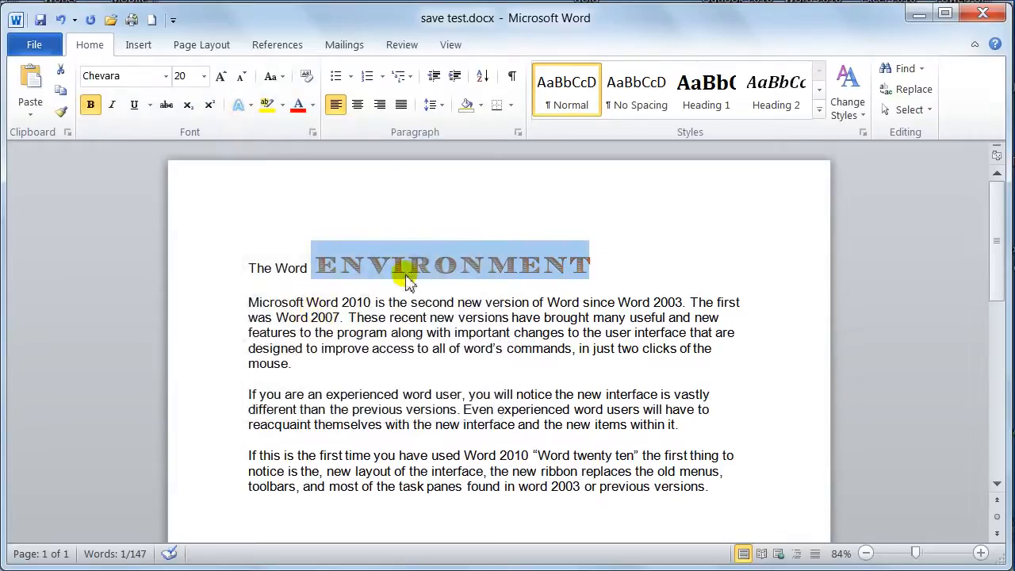
pyautogui.click(166, 76)
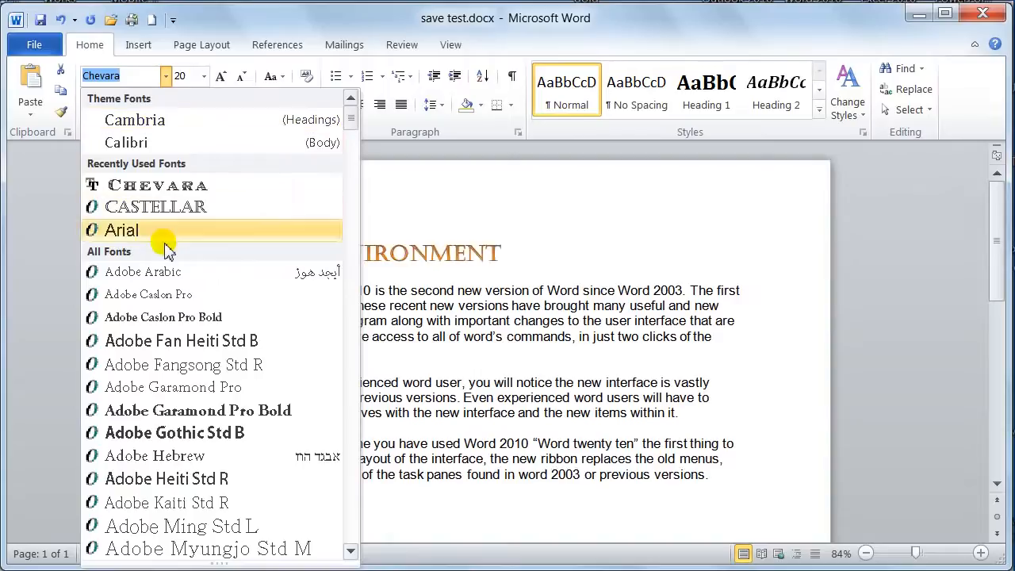
pyautogui.click(131, 231)
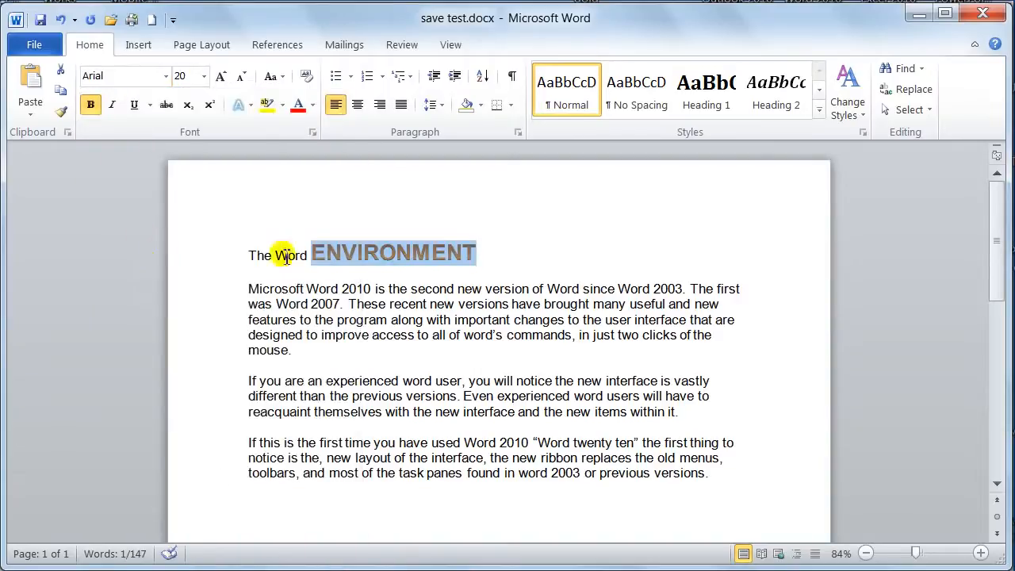
pyautogui.click(204, 75)
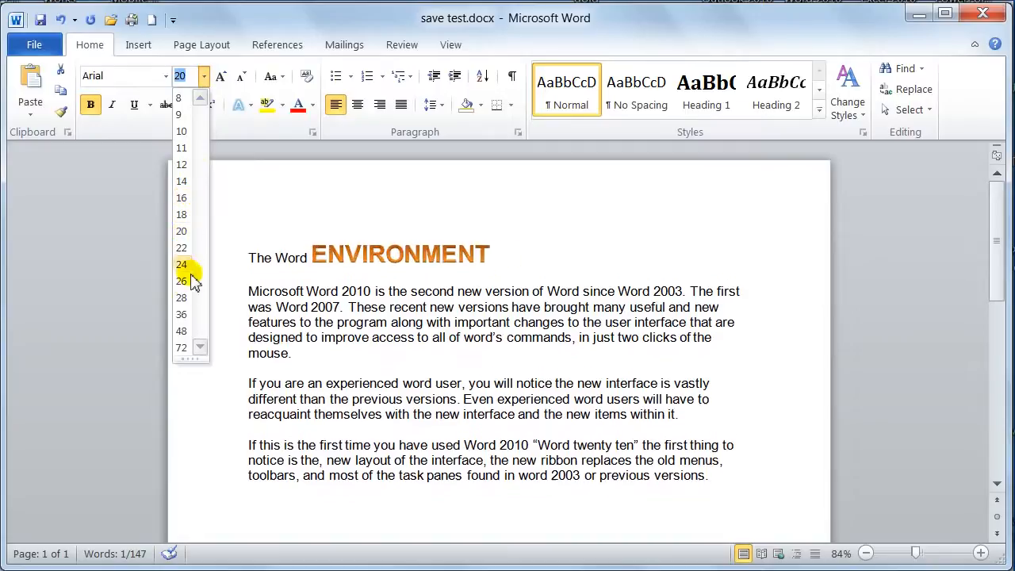
pyautogui.click(181, 314)
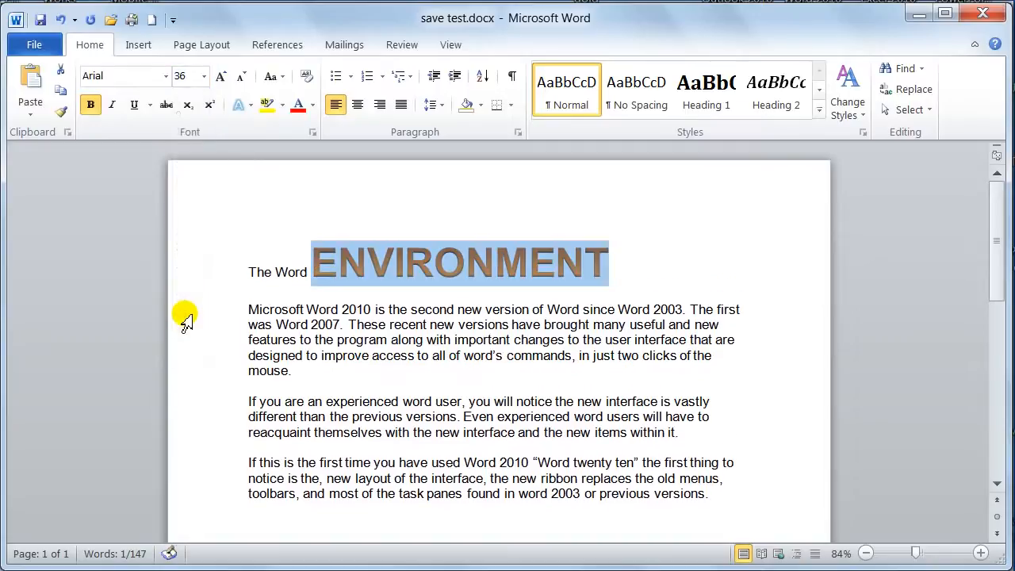
# Change the text effect of the title word "ENVIRONMENT" to the black gradient style
pyautogui.click(250, 105)
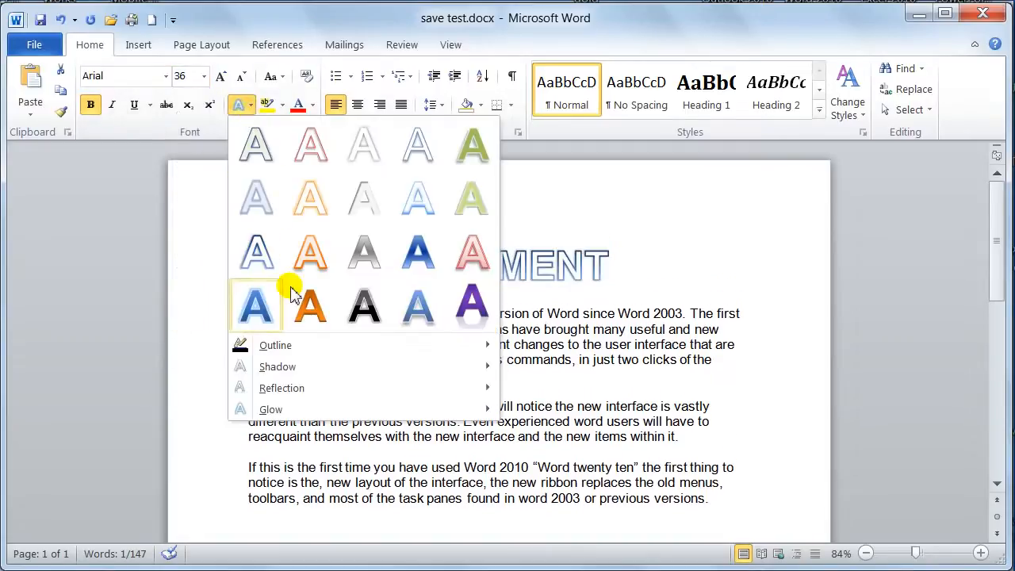
pyautogui.click(363, 309)
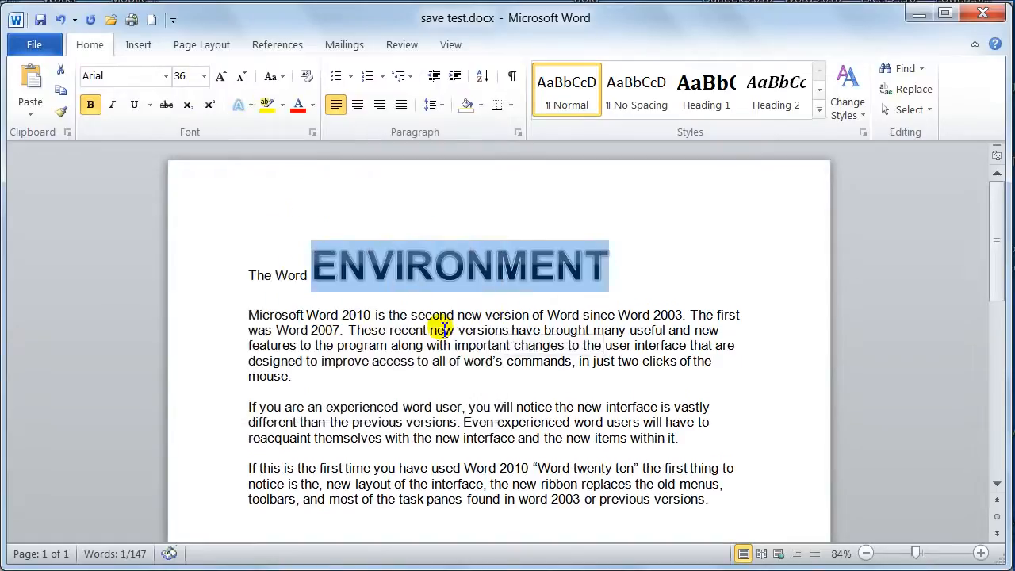
pyautogui.click(511, 314)
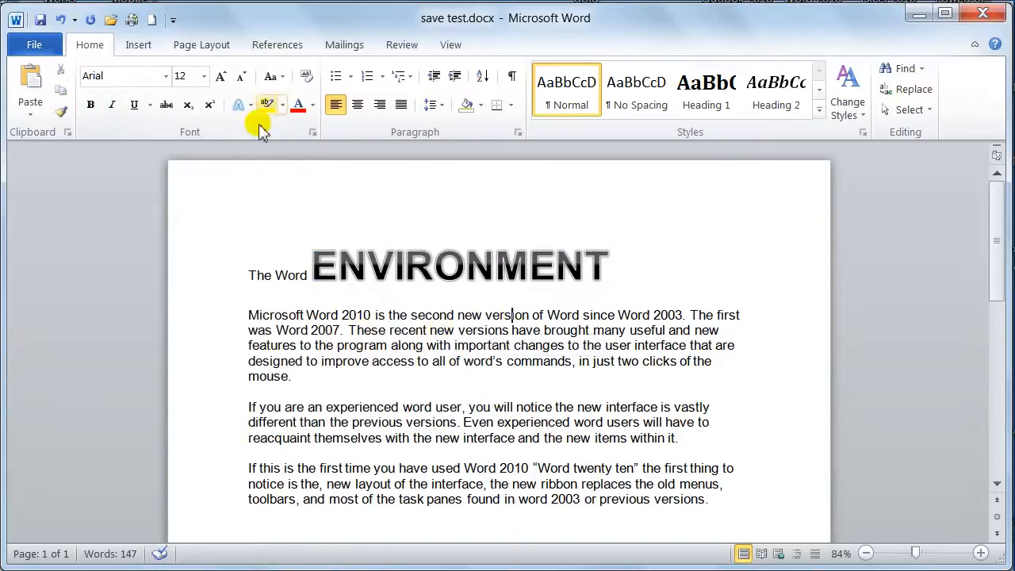
# Replace the text effect of the title word "ENVIRONMENT" with the blue gradient style that has a light blue glow
pyautogui.moveTo(314, 267); pyautogui.dragTo(604, 268)
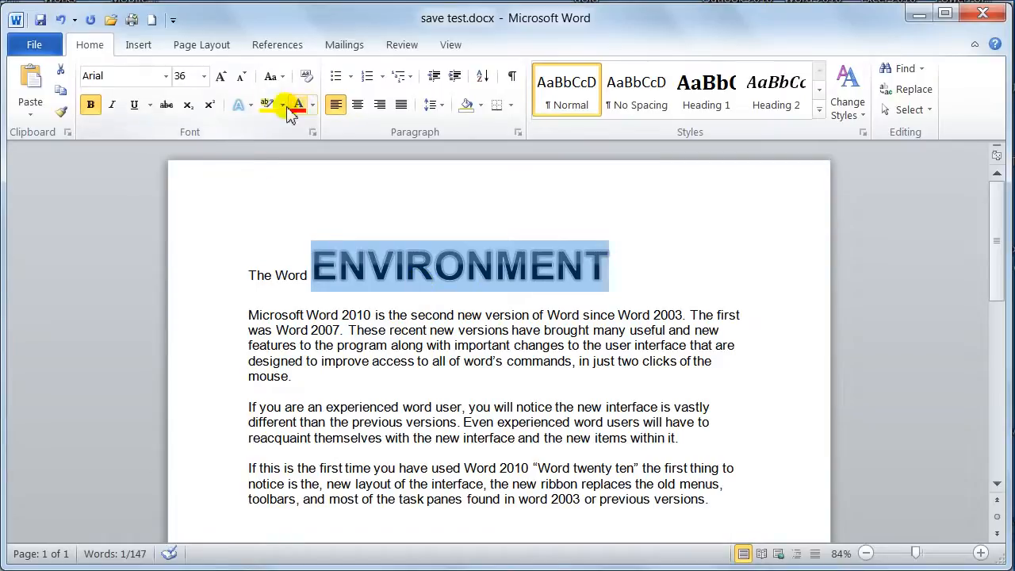
pyautogui.click(238, 104)
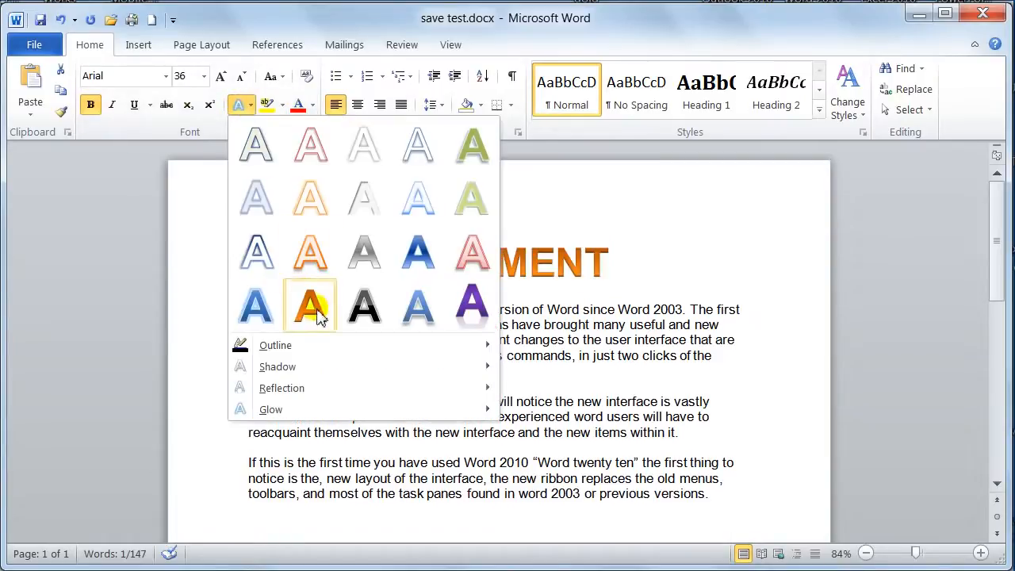
pyautogui.click(255, 313)
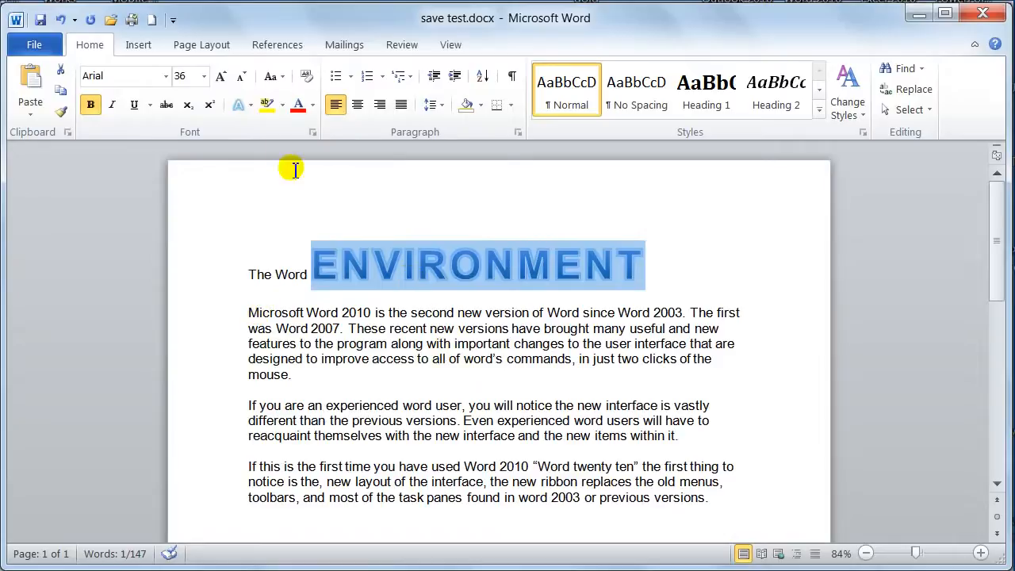
pyautogui.click(415, 252)
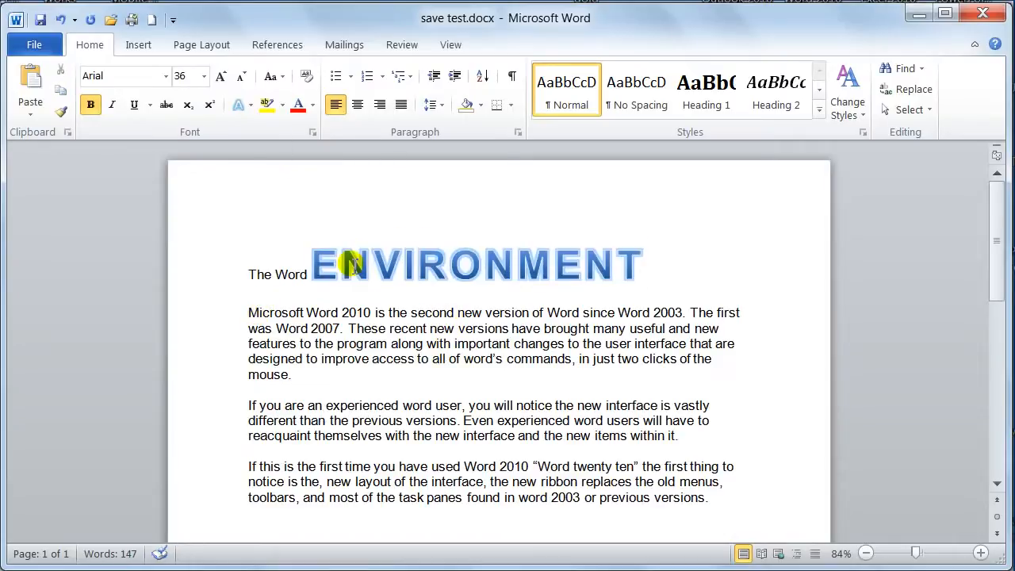
# Clear all formatting from the title word "ENVIRONMENT"
pyautogui.moveTo(325, 267); pyautogui.dragTo(642, 261)
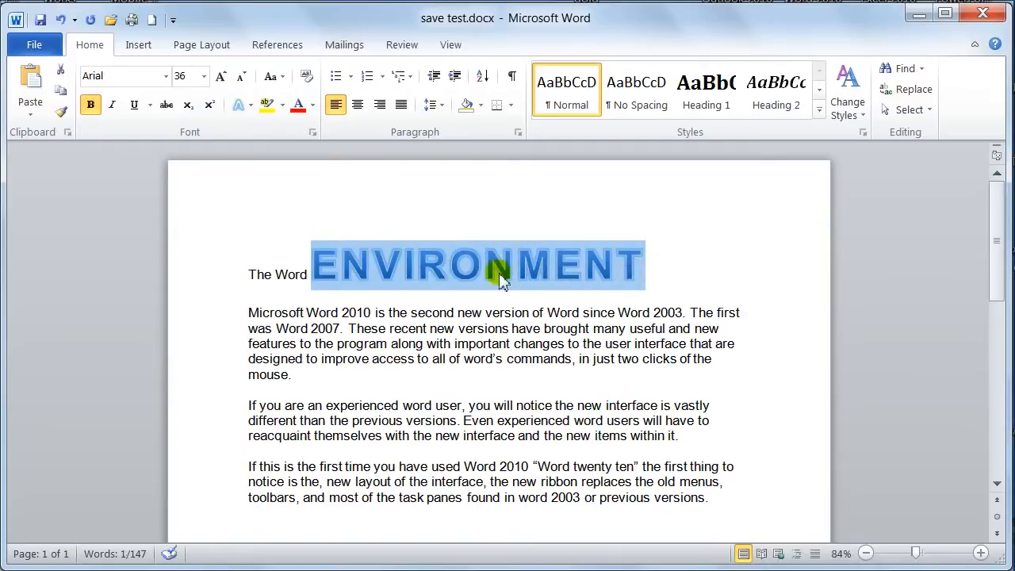
pyautogui.click(306, 76)
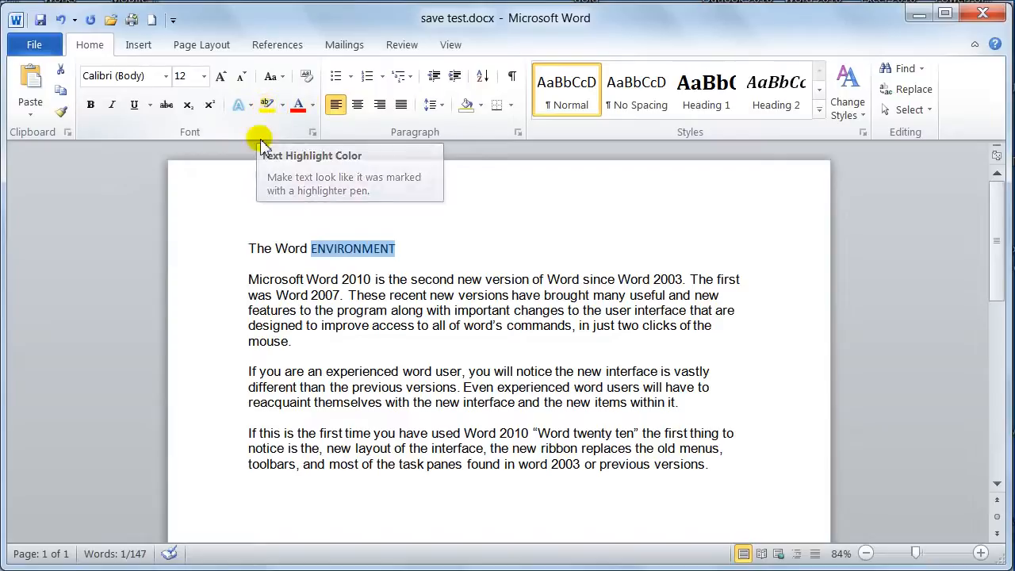
pyautogui.click(356, 278)
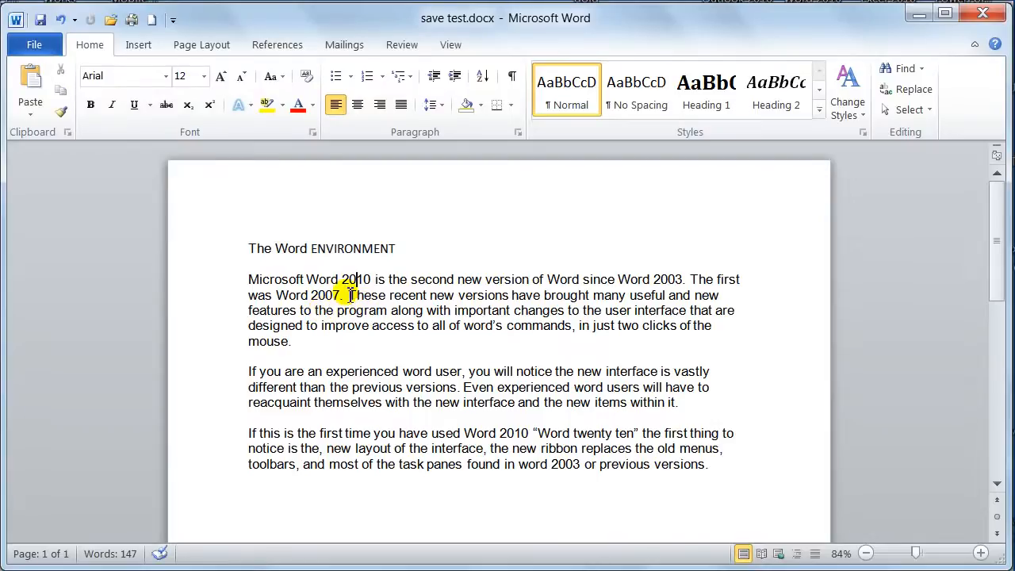
# Highlight the first paragraph's text from "These recent new versions" to "all of word's commands" in yellow
pyautogui.moveTo(348, 295); pyautogui.dragTo(557, 327)
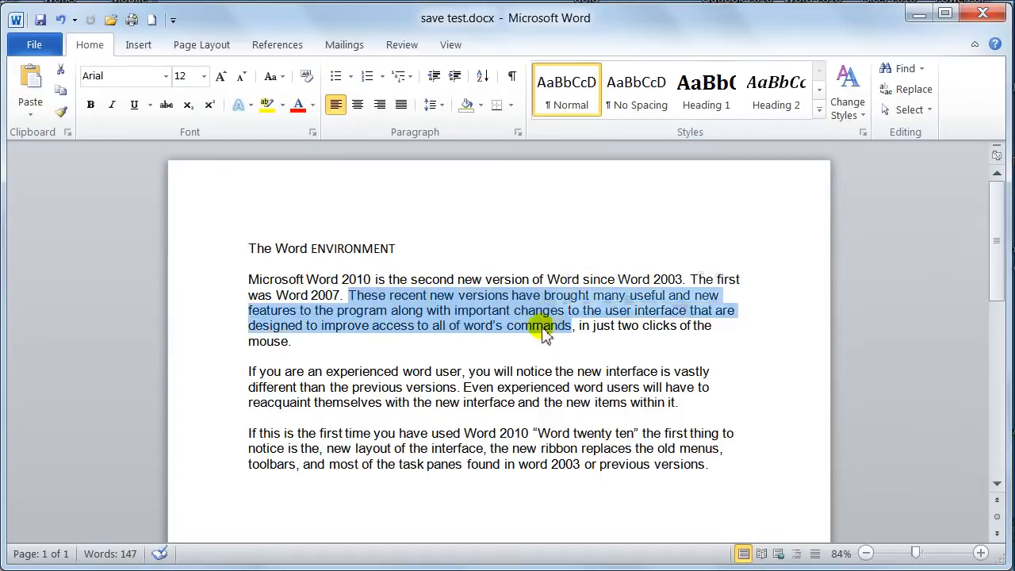
pyautogui.click(267, 104)
pyautogui.click(380, 341)
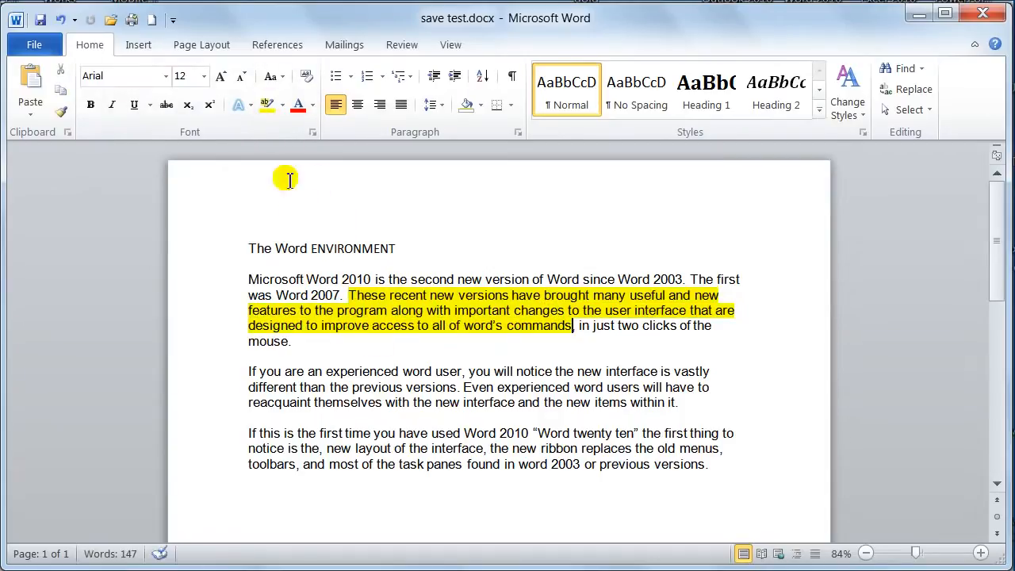
# Change the highlight of the passage from "These recent new versions" to "word's commands" to red
pyautogui.click(282, 105)
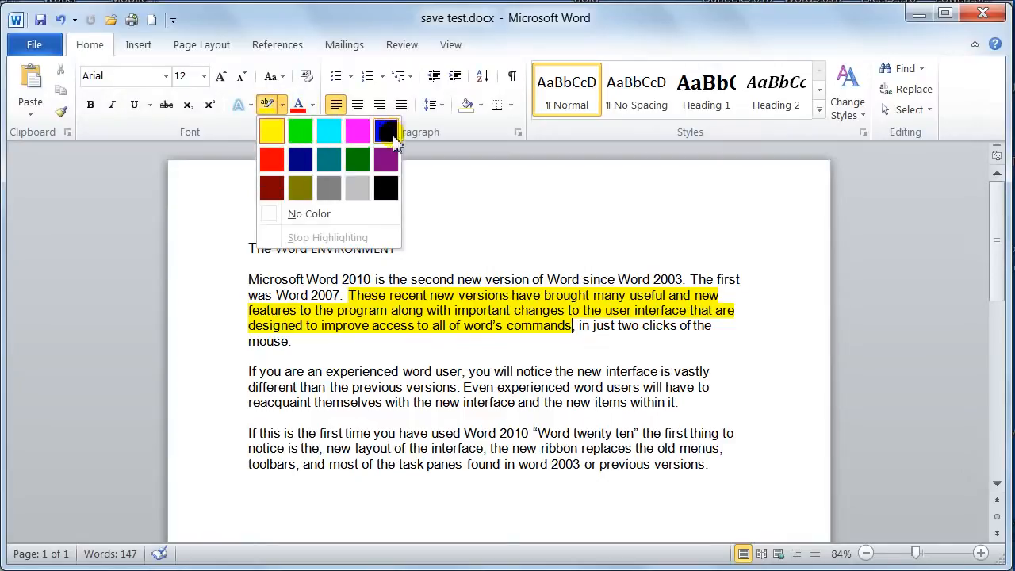
pyautogui.click(277, 165)
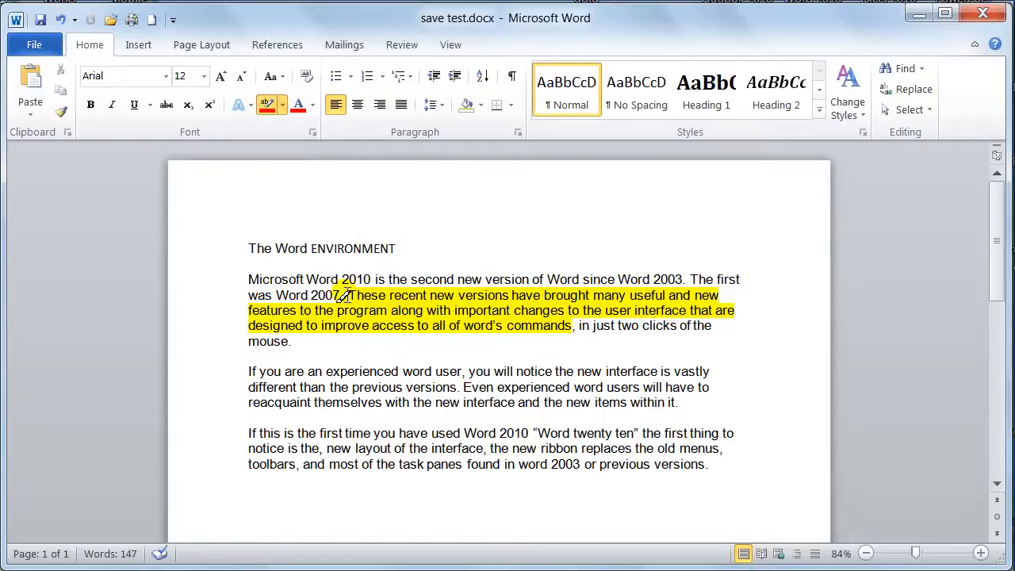
pyautogui.moveTo(347, 295)
pyautogui.mouseDown()
pyautogui.moveTo(537, 331)
pyautogui.moveTo(505, 331)
pyautogui.mouseUp()
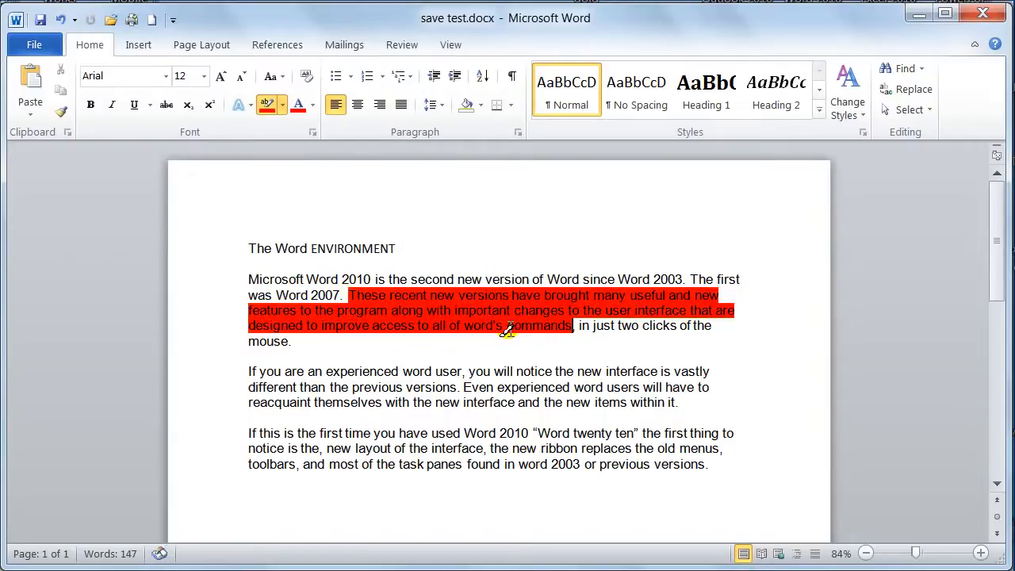
# Highlight the passage from "These recent new versions" to "word's commands" in yellow again, and remove the highlight with the same colour
pyautogui.click(283, 105)
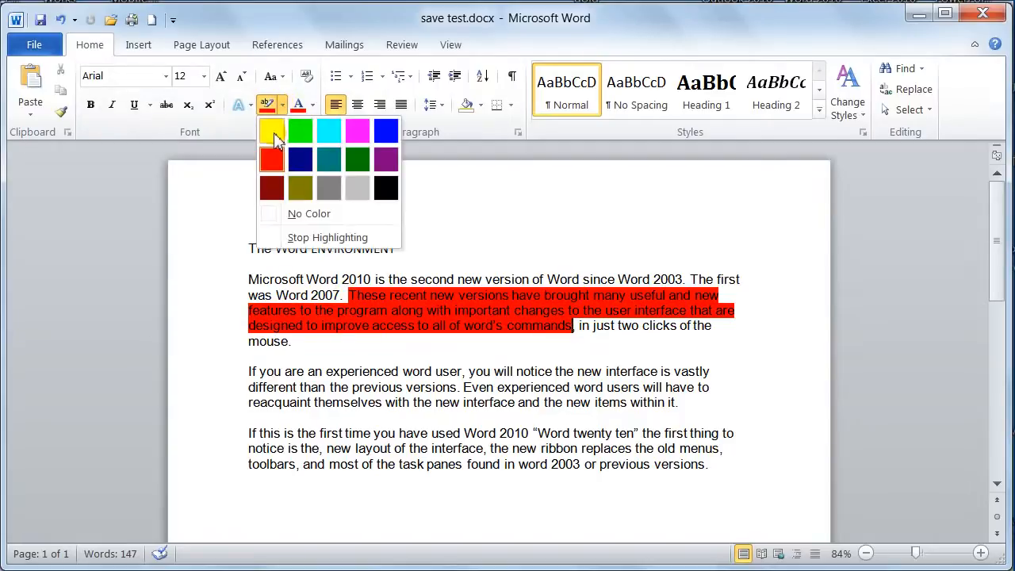
pyautogui.click(270, 130)
pyautogui.moveTo(351, 297)
pyautogui.mouseDown()
pyautogui.moveTo(476, 335)
pyautogui.moveTo(570, 333)
pyautogui.mouseUp()
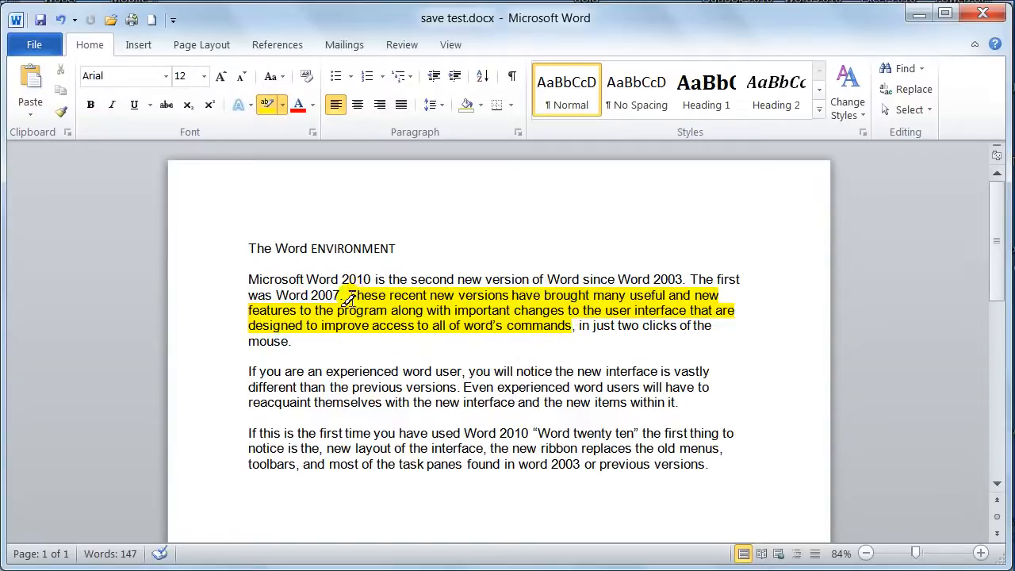
pyautogui.moveTo(348, 299); pyautogui.dragTo(570, 331)
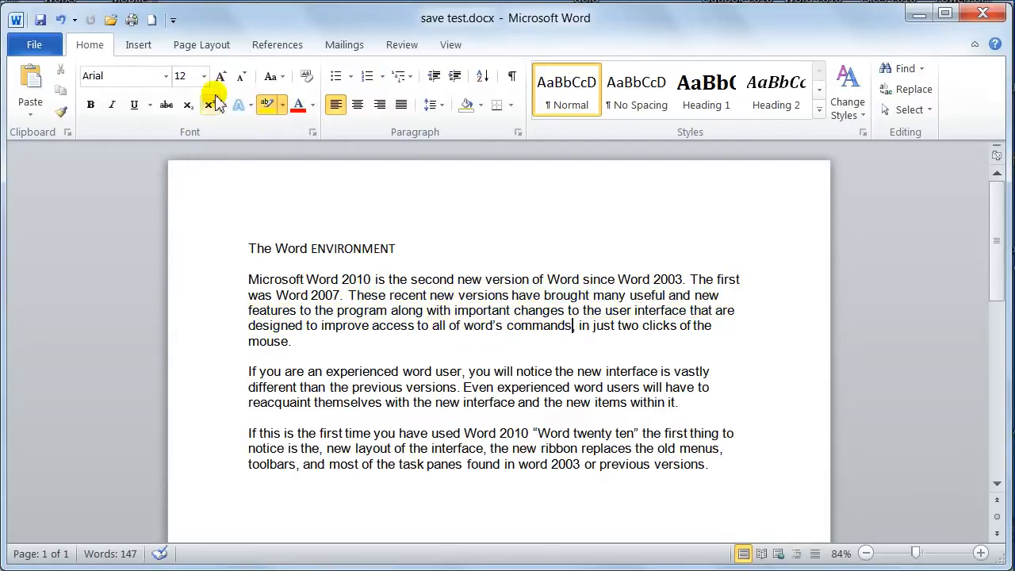
# Set the text highlight color to No Color and turn the highlighter off
pyautogui.click(283, 108)
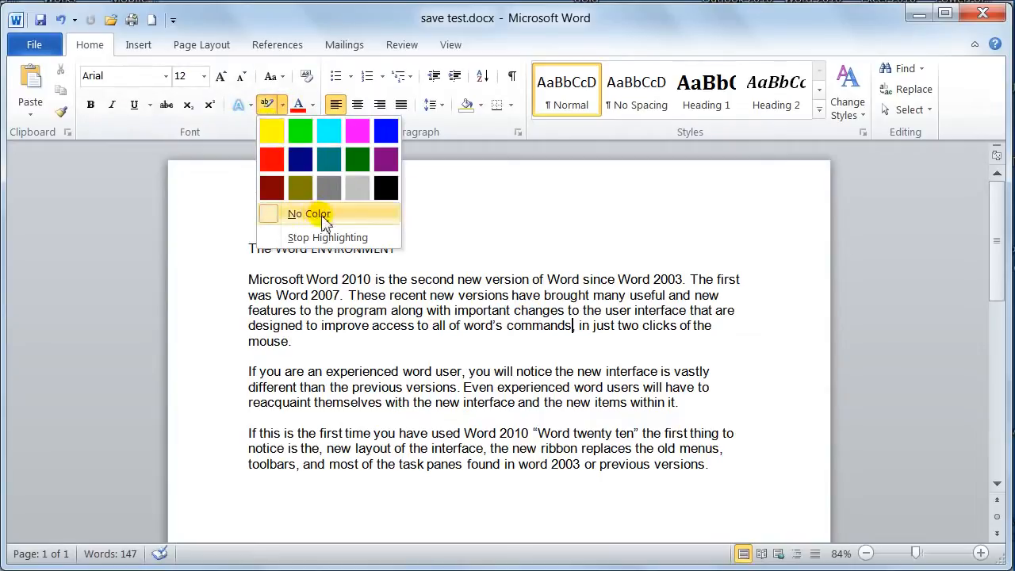
pyautogui.click(286, 211)
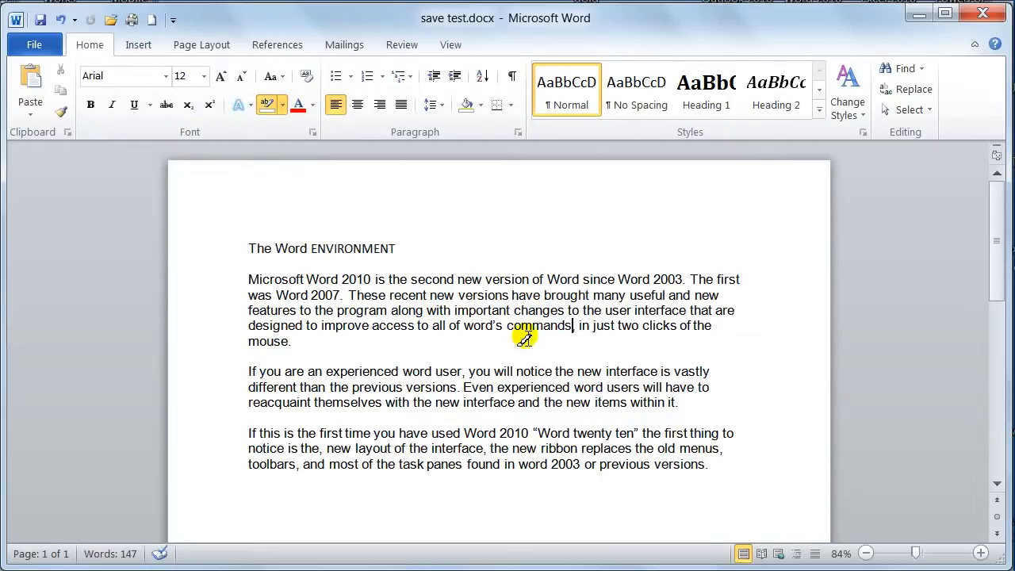
pyautogui.click(267, 106)
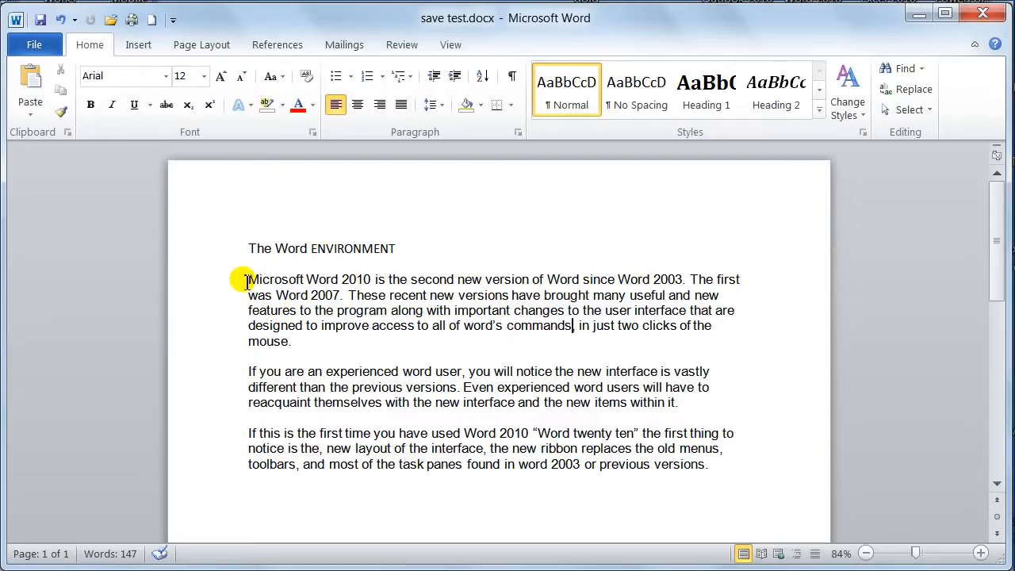
# In the Font dialog, set the whole first body paragraph to the Footlight MT Light font and the standard blue font color
pyautogui.moveTo(248, 279); pyautogui.dragTo(291, 341)
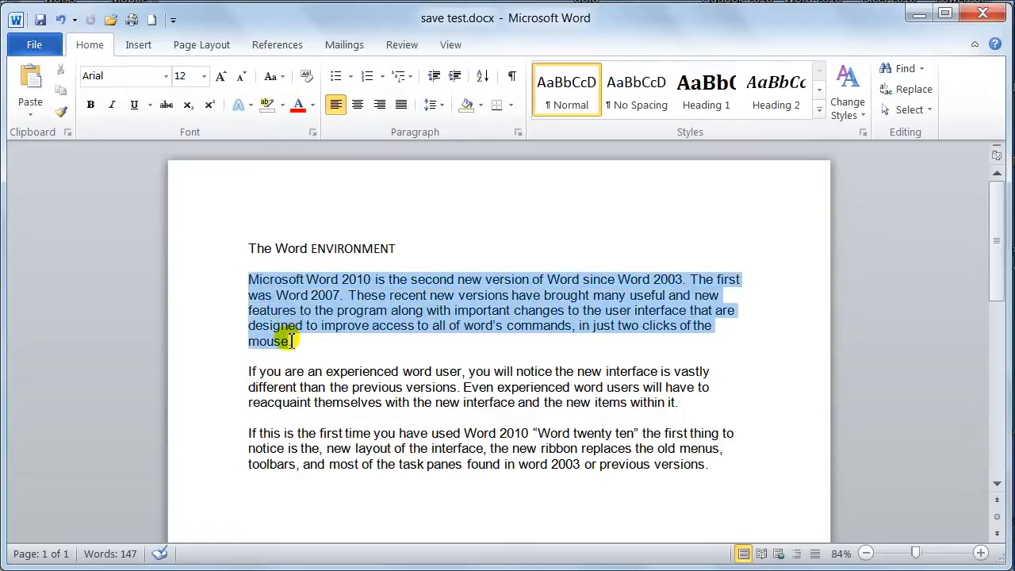
pyautogui.click(311, 135)
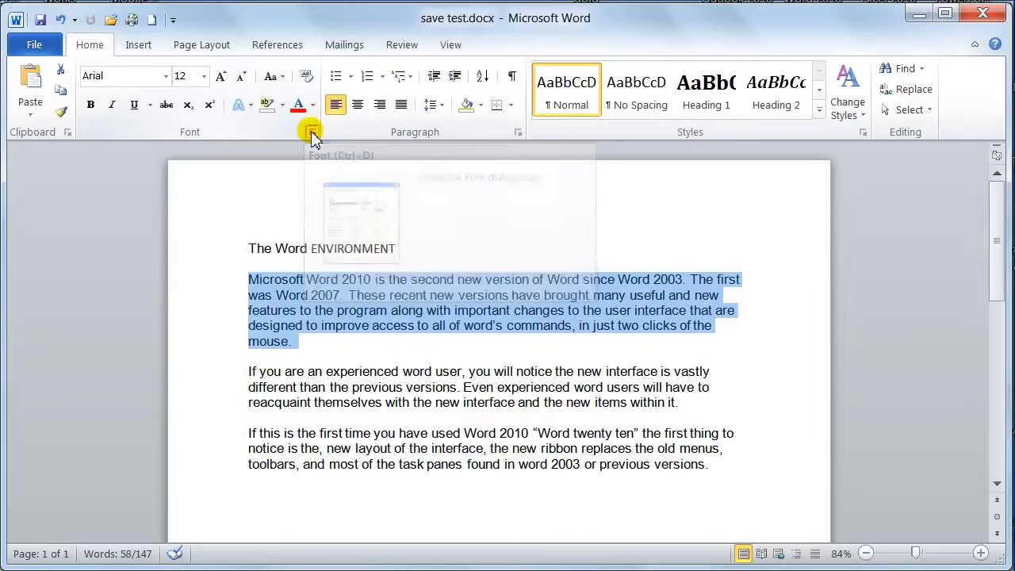
pyautogui.moveTo(460, 33); pyautogui.dragTo(511, 31)
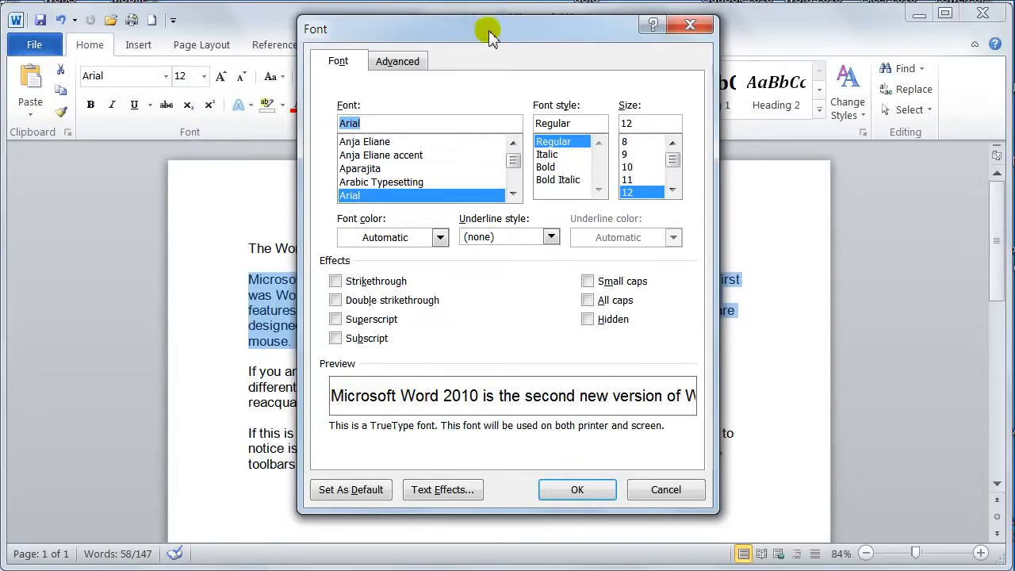
pyautogui.moveTo(489, 31); pyautogui.dragTo(769, 34)
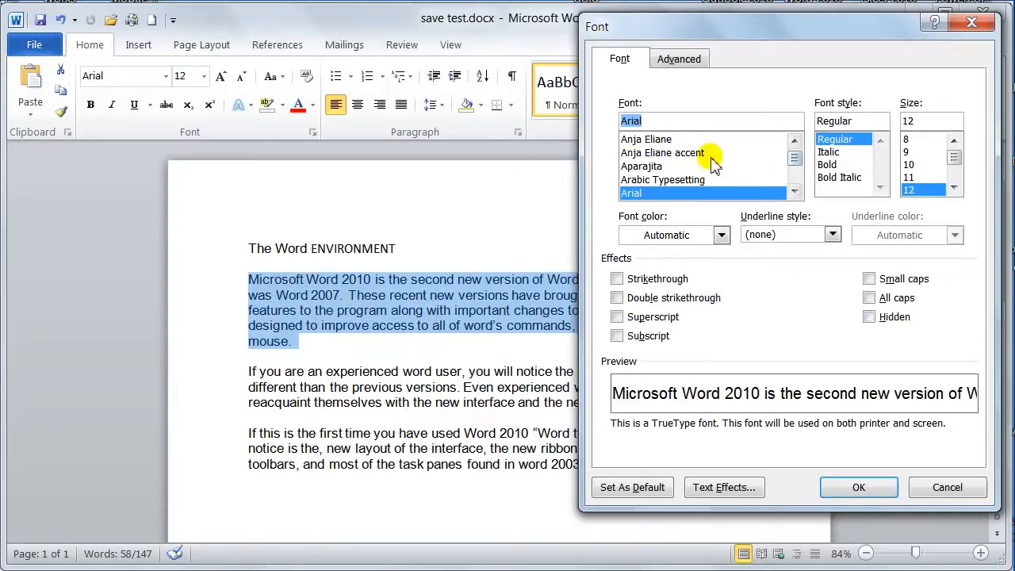
pyautogui.click(659, 142)
pyautogui.moveTo(795, 161)
pyautogui.mouseDown()
pyautogui.moveTo(793, 172)
pyautogui.moveTo(793, 162)
pyautogui.mouseUp()
pyautogui.click(658, 152)
pyautogui.click(665, 167)
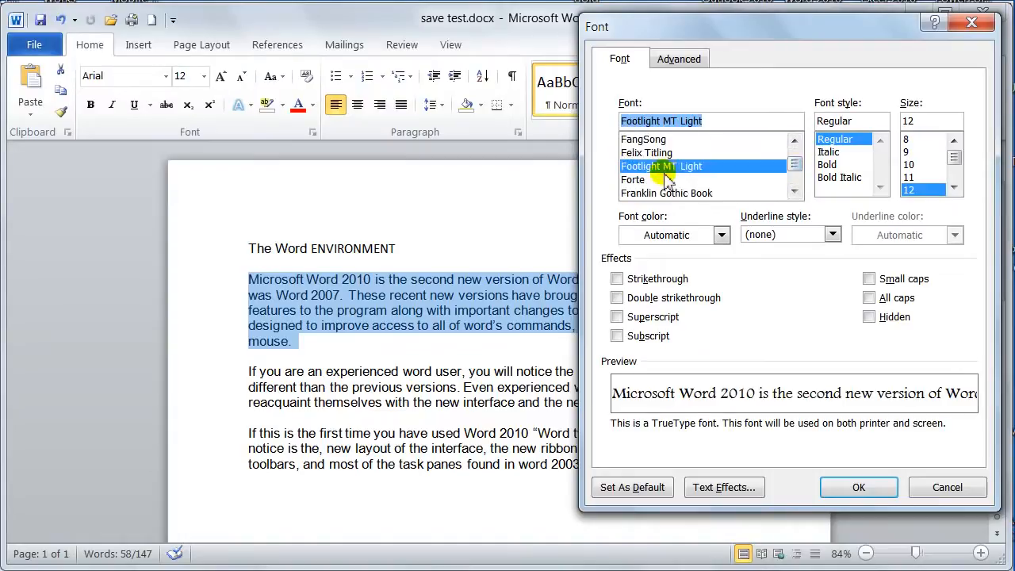
pyautogui.click(669, 233)
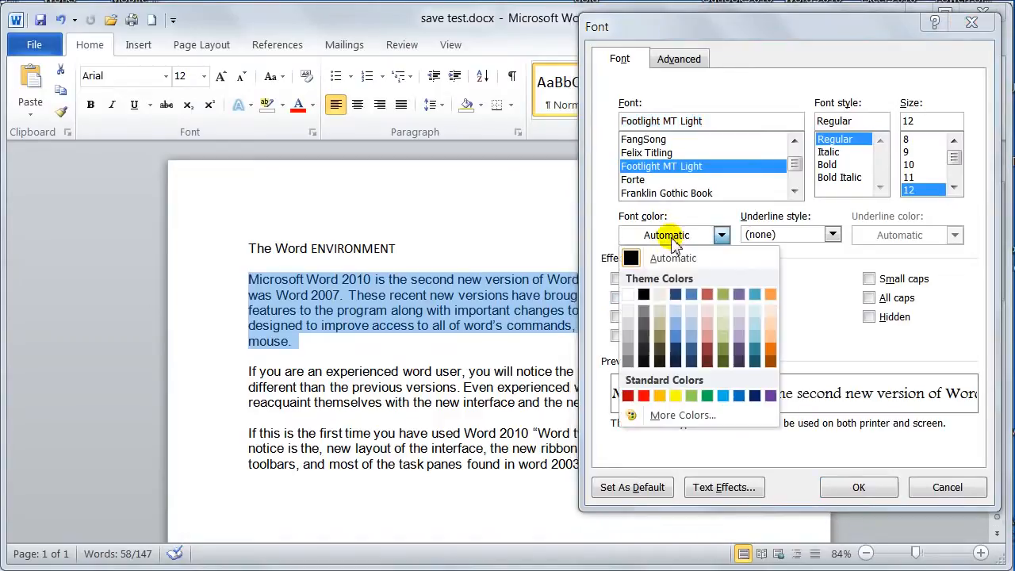
pyautogui.click(737, 404)
# Give the selected first body paragraph a double underline with standard red as the underline color
pyautogui.click(761, 235)
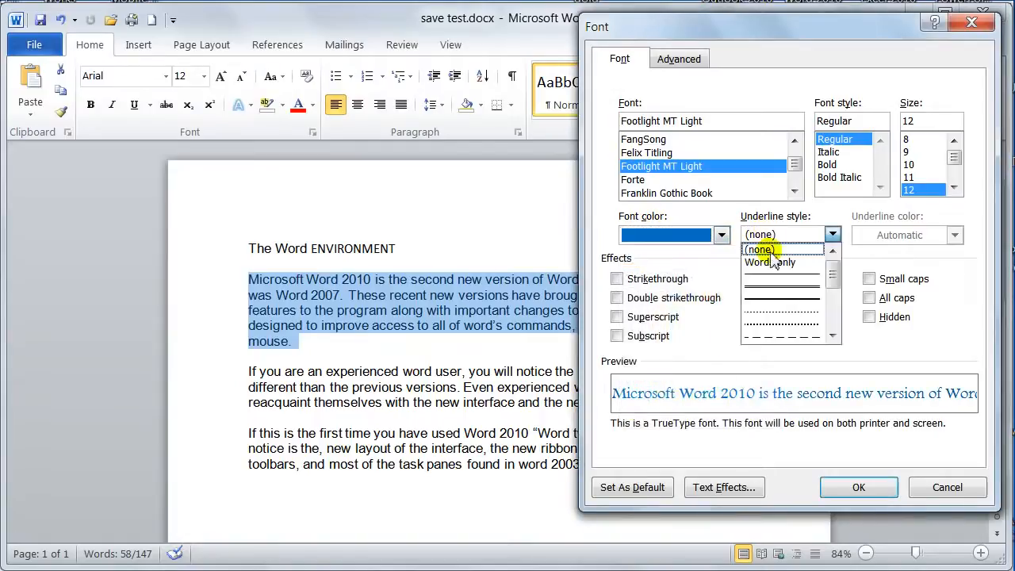
pyautogui.click(781, 295)
pyautogui.click(953, 235)
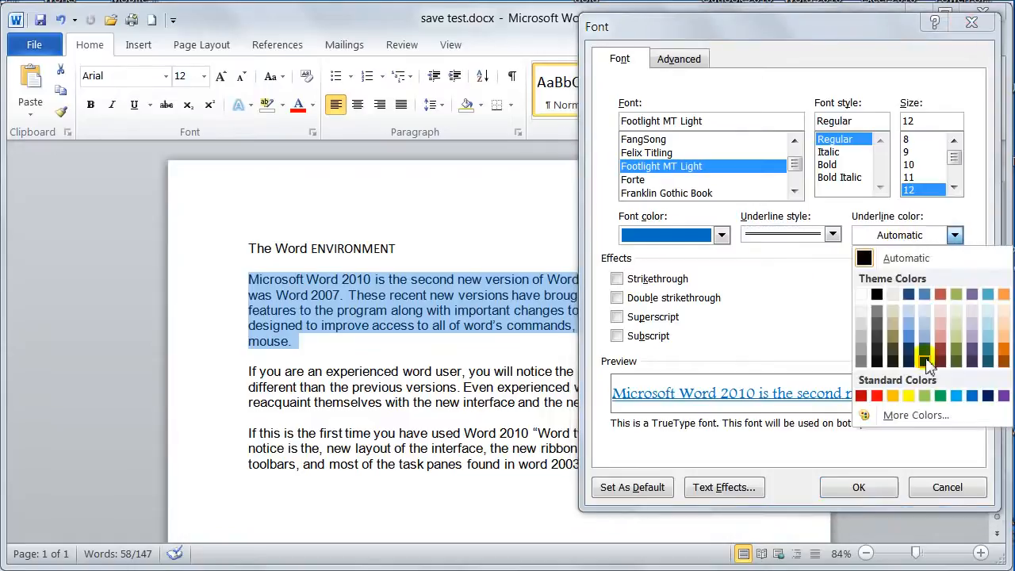
pyautogui.click(876, 396)
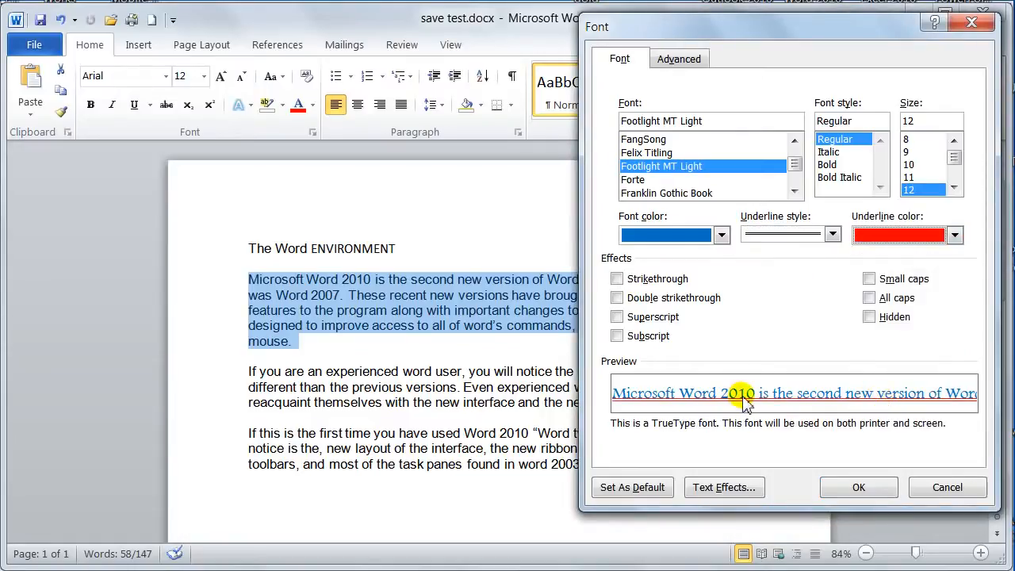
# Apply strikethrough to the selected paragraph and set its underline style to none
pyautogui.click(632, 279)
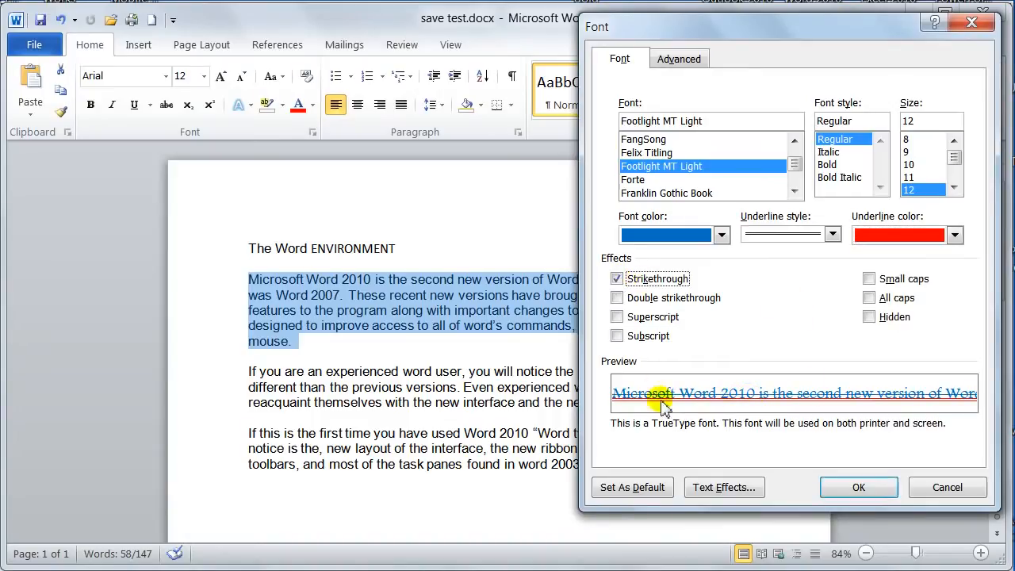
pyautogui.click(832, 234)
pyautogui.click(801, 250)
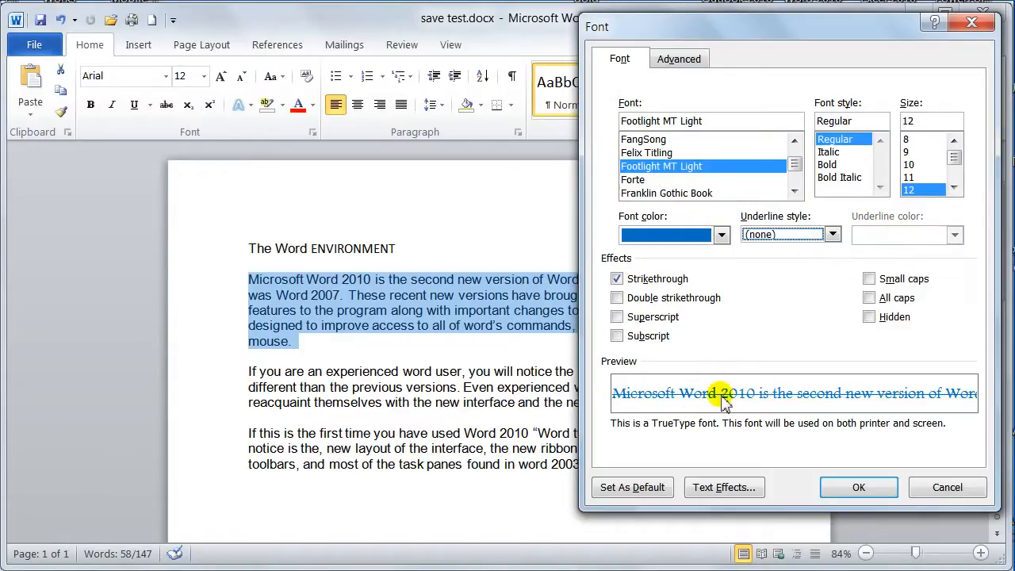
# Replace the paragraph's strikethrough with double strikethrough to preview it, and clear the effect again
pyautogui.click(616, 297)
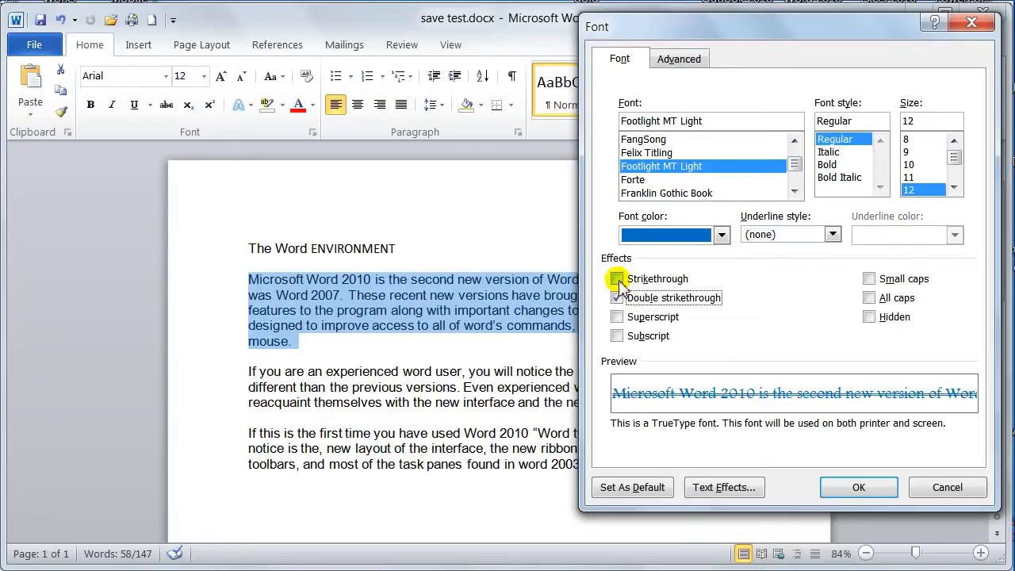
pyautogui.click(617, 278)
pyautogui.click(617, 297)
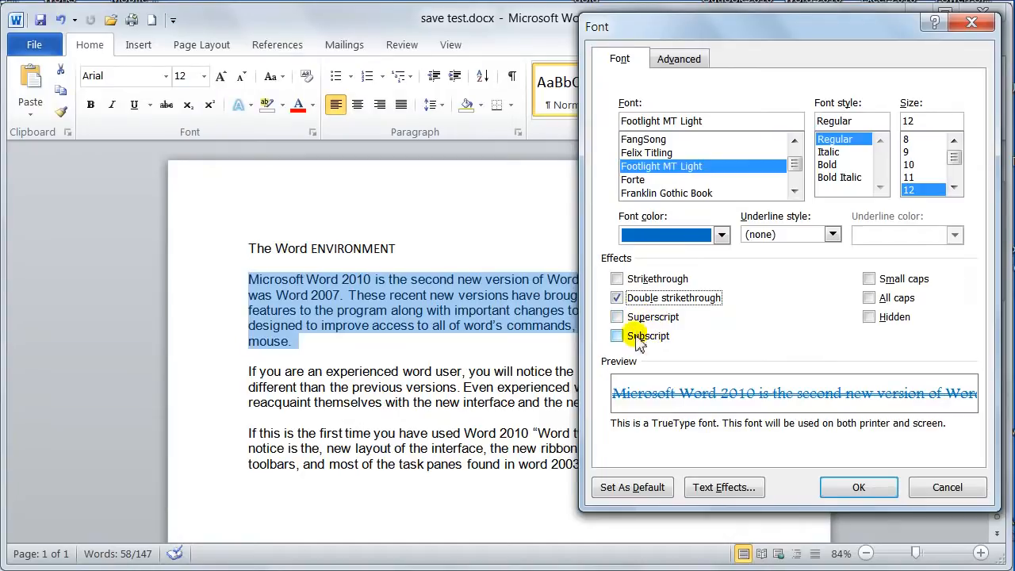
pyautogui.click(870, 279)
pyautogui.click(869, 280)
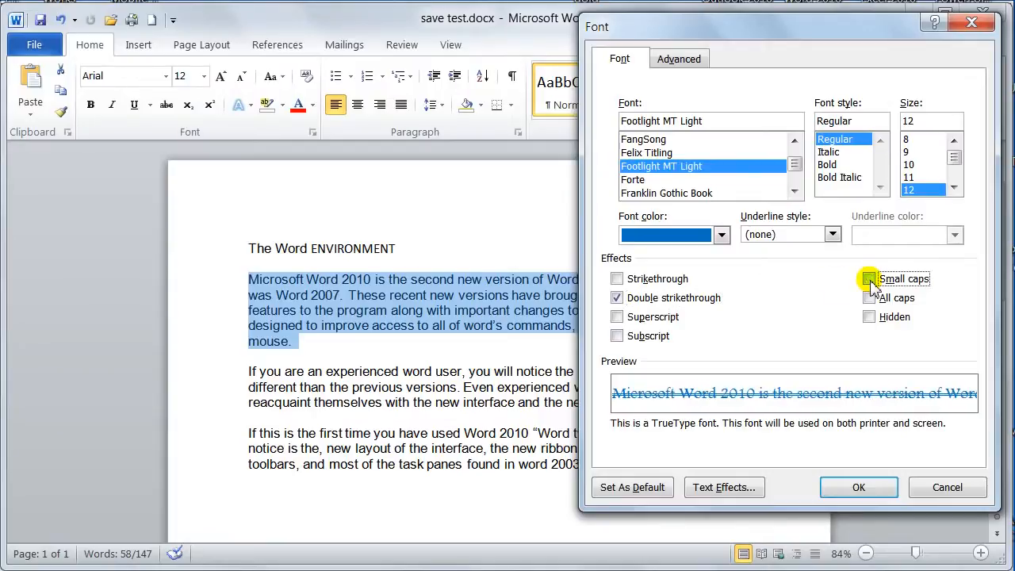
pyautogui.click(637, 299)
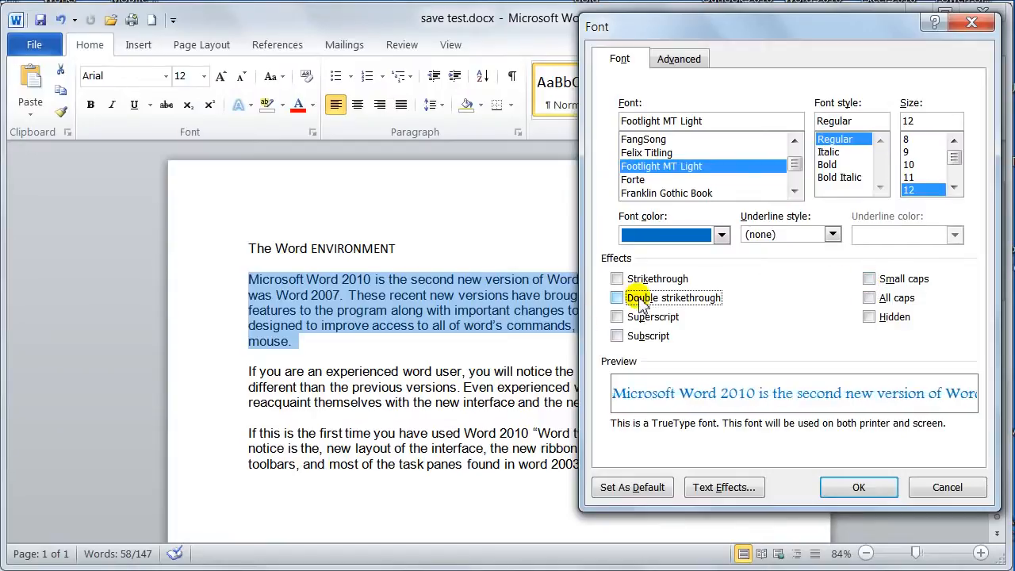
# Preview the small caps effect and the all caps effect on the paragraph, clearing each one again
pyautogui.click(869, 279)
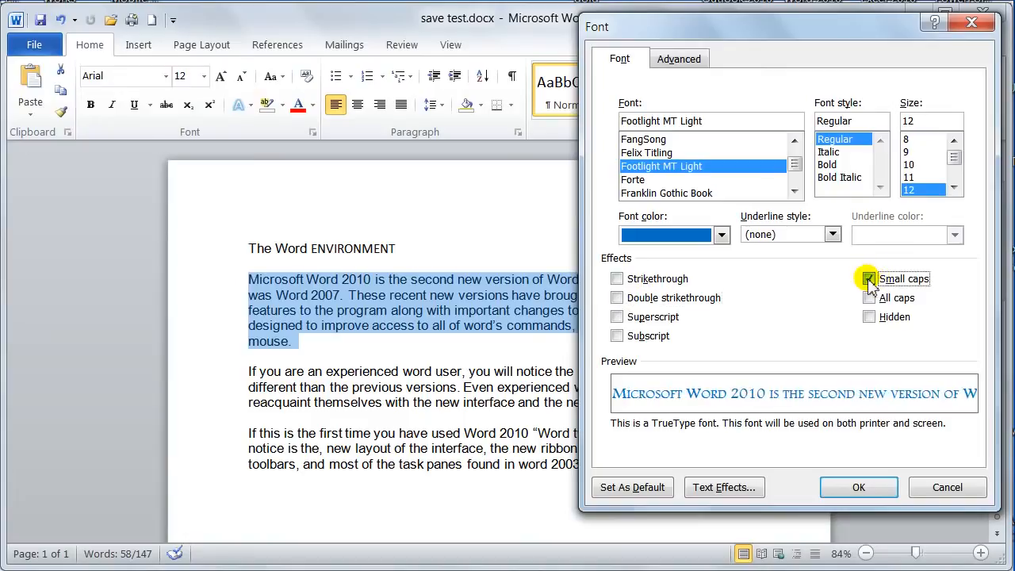
pyautogui.click(869, 279)
pyautogui.click(870, 298)
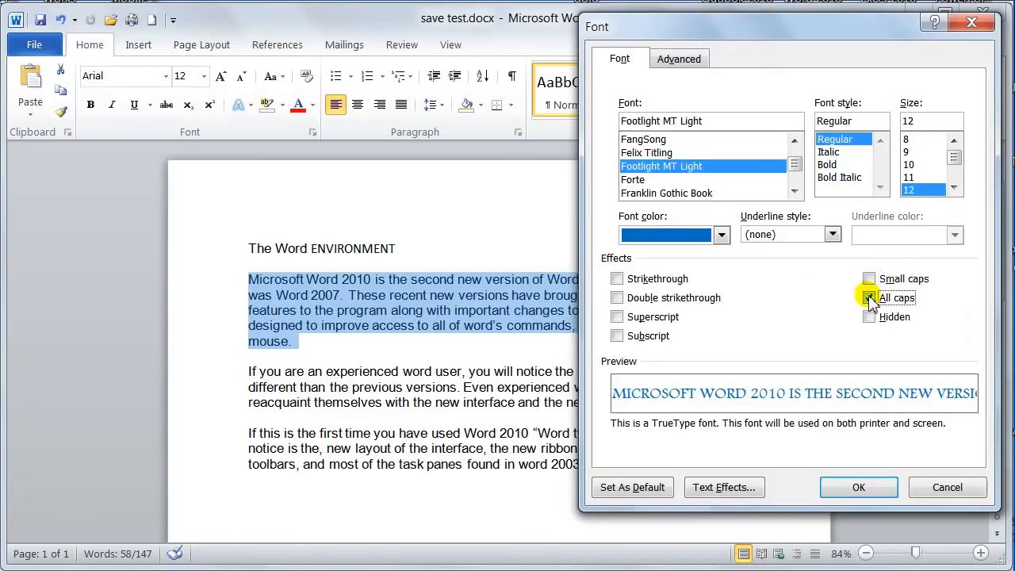
pyautogui.click(869, 299)
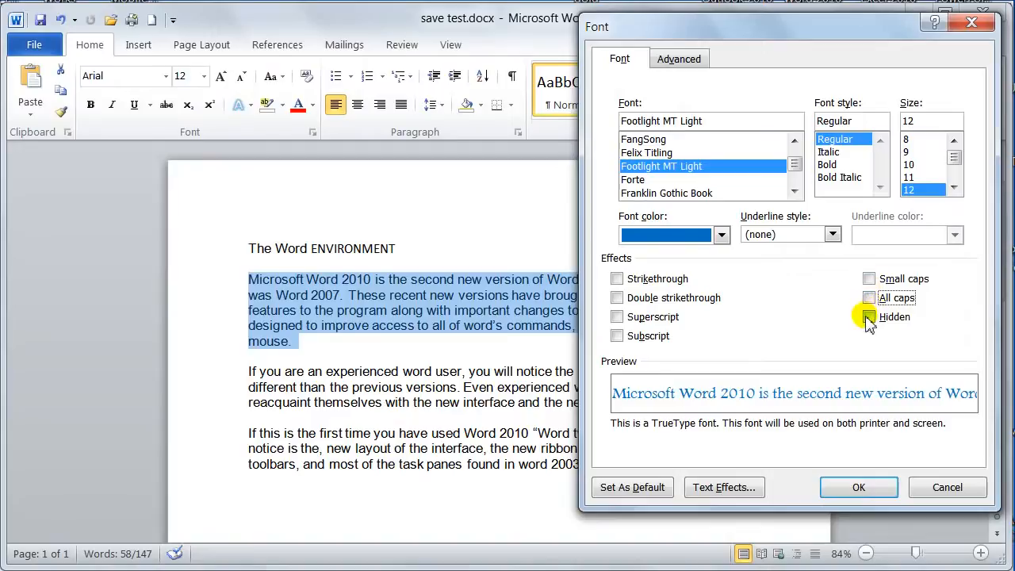
# Apply the Hidden effect to the first body paragraph and show the document's formatting marks
pyautogui.click(856, 487)
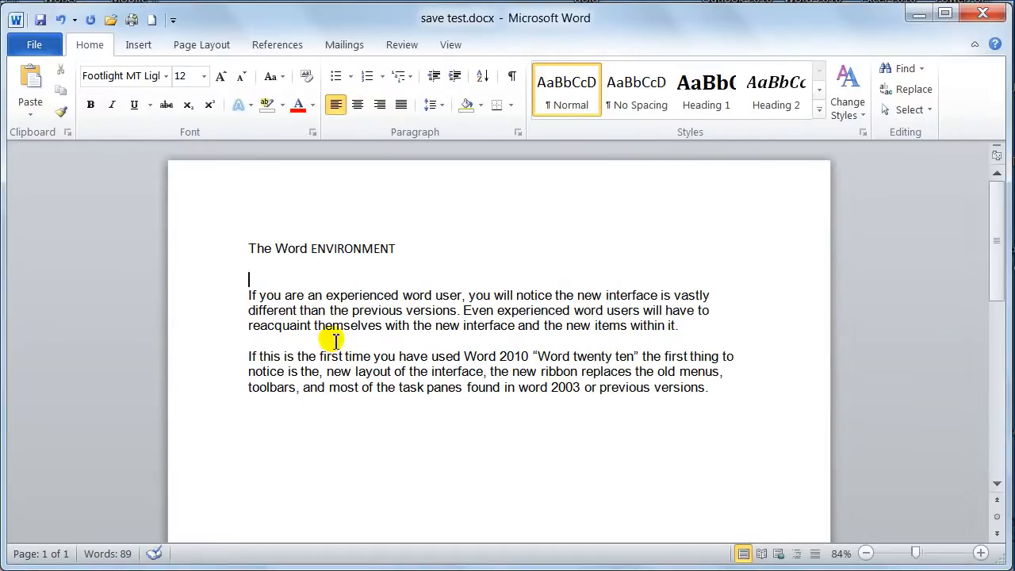
pyautogui.click(512, 77)
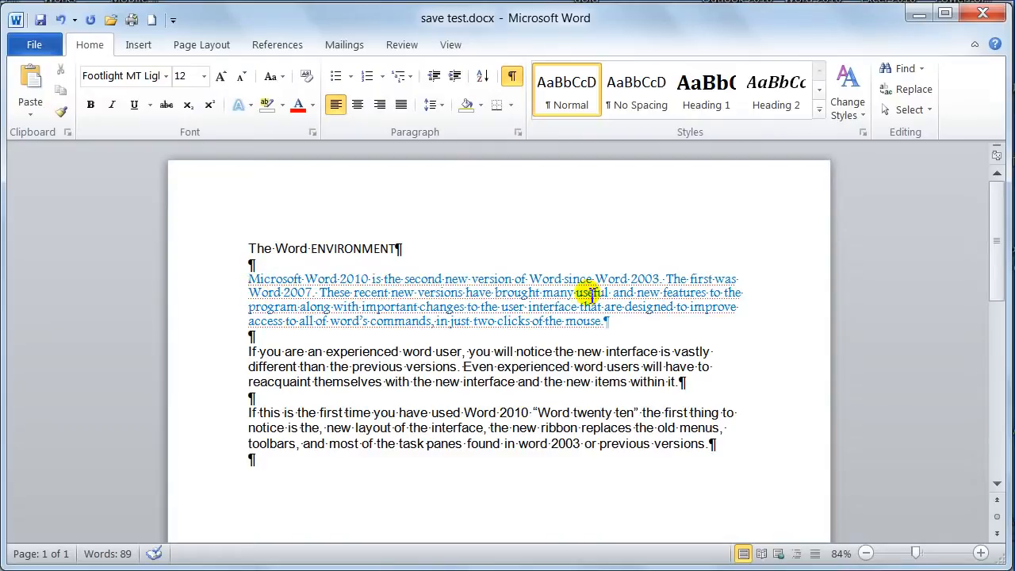
# Remove the Hidden effect from the first body paragraph and deselect the text
pyautogui.click(235, 285)
pyautogui.moveTo(236, 291); pyautogui.dragTo(231, 324)
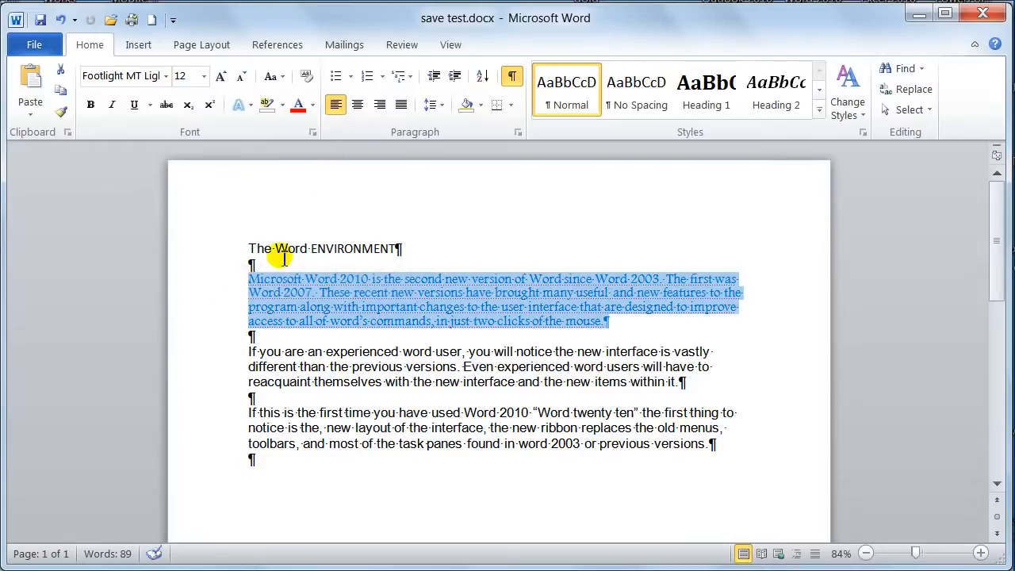
pyautogui.hotkey('ctrl', 'd')
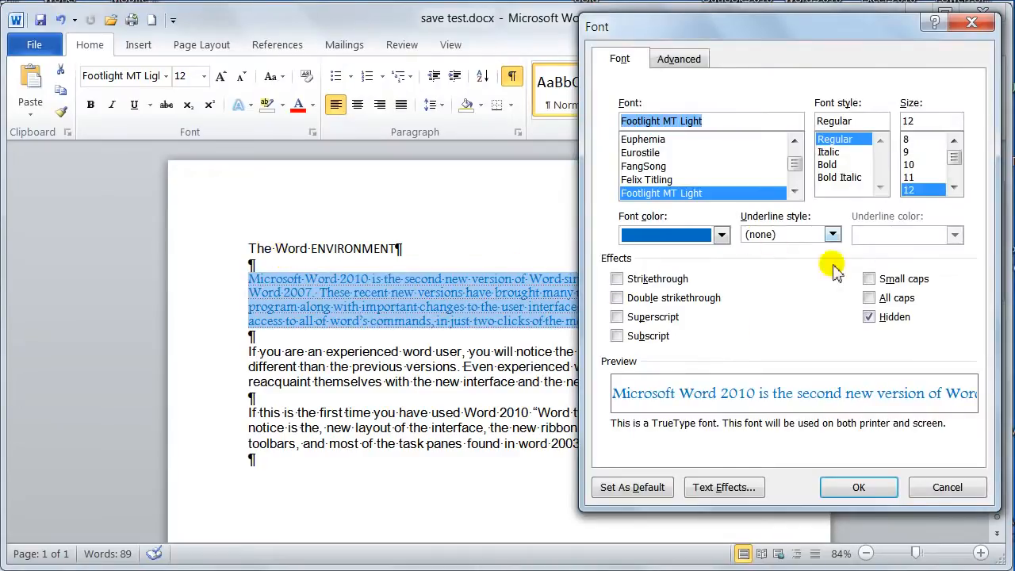
pyautogui.click(869, 318)
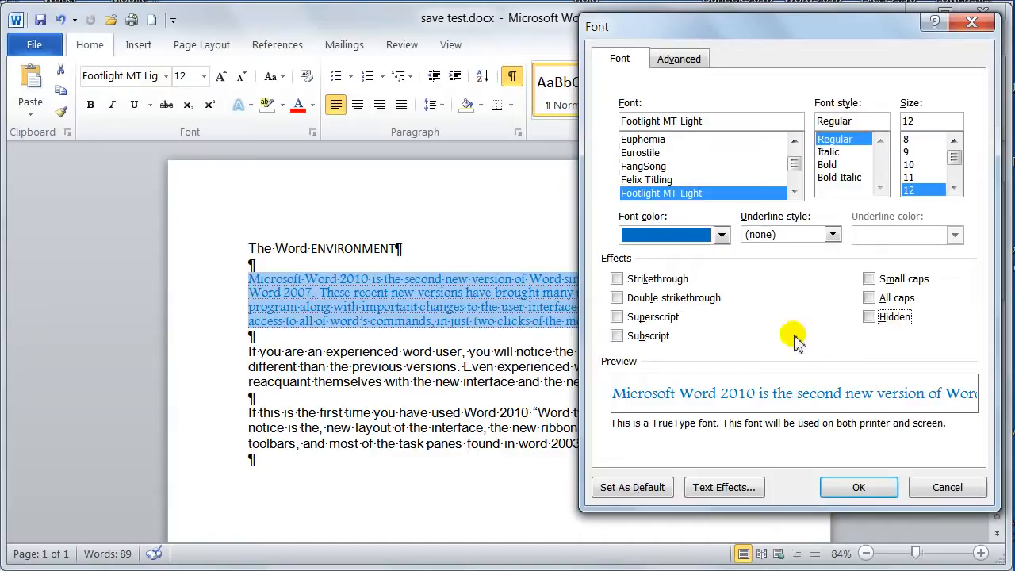
pyautogui.click(862, 486)
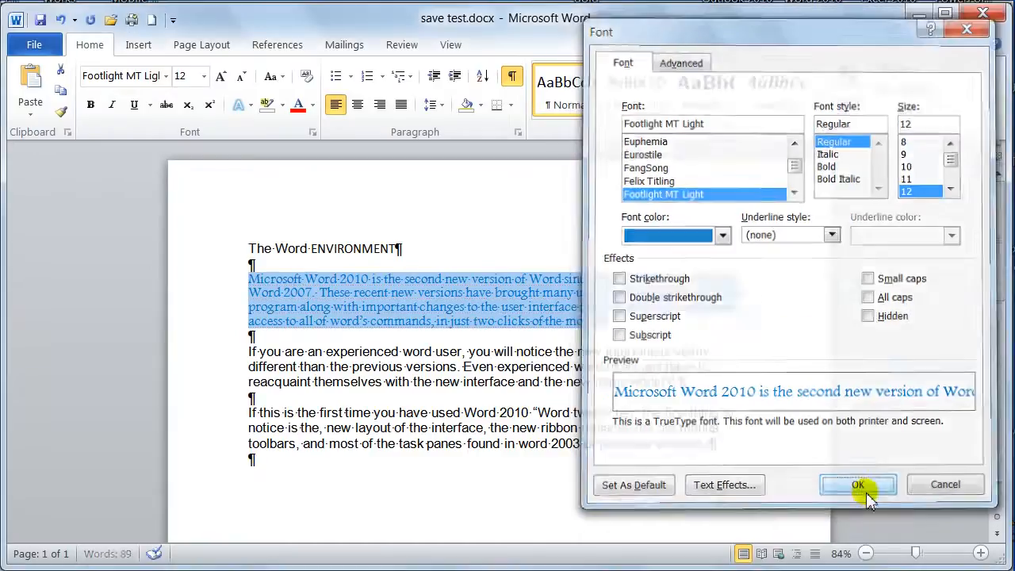
pyautogui.click(305, 310)
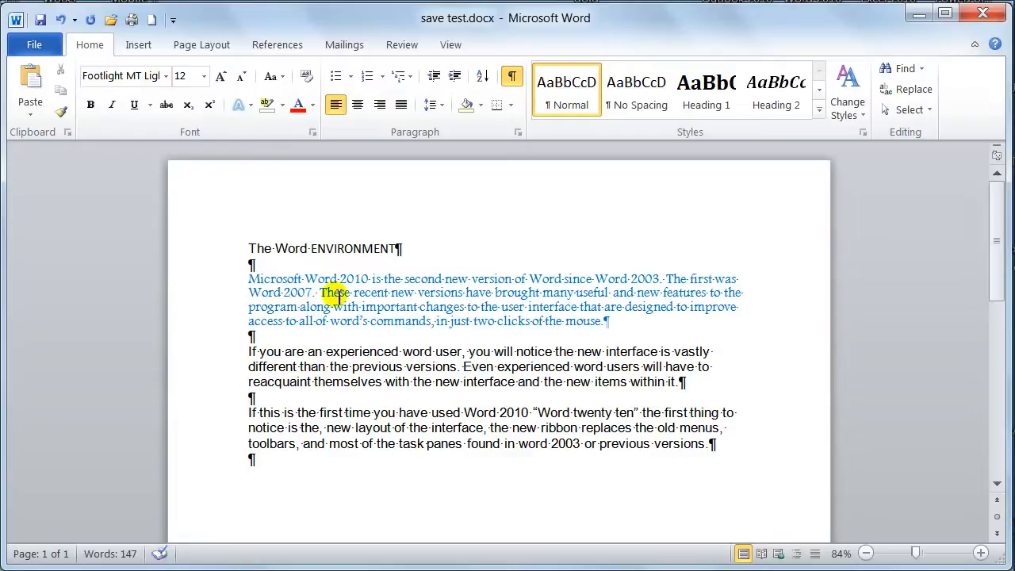
# Clear all formatting from the first body paragraph and deselect it
pyautogui.moveTo(248, 279); pyautogui.dragTo(607, 324)
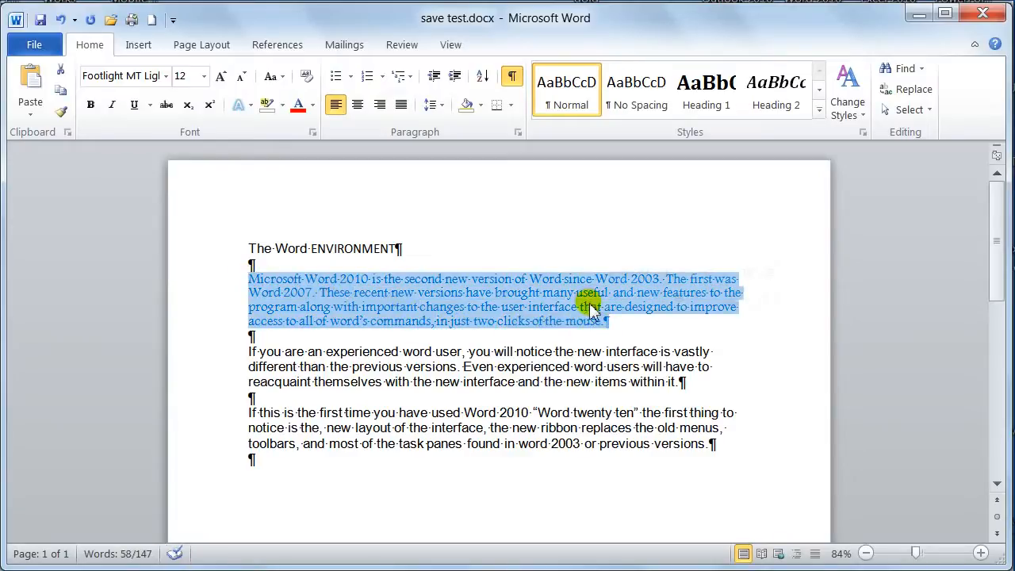
pyautogui.click(306, 76)
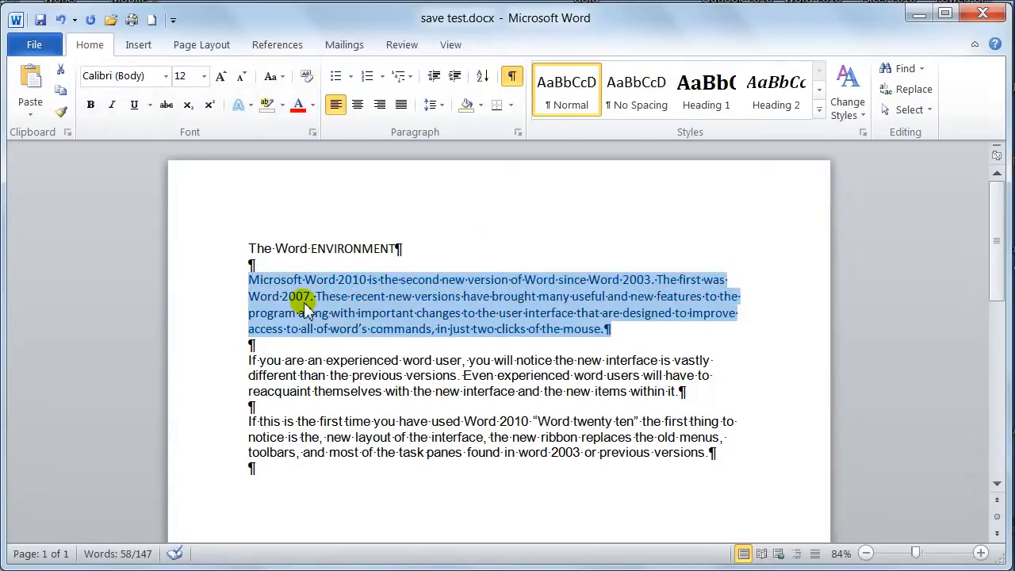
pyautogui.click(329, 296)
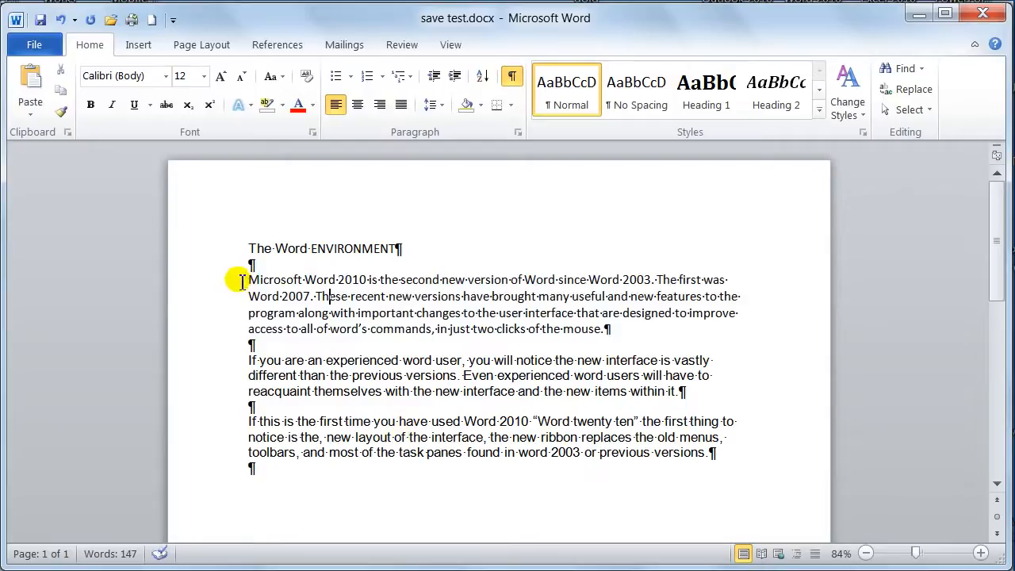
# Select the words "Microsoft Word 2010" to view the quick formatting options, and deselect them
pyautogui.moveTo(241, 281); pyautogui.dragTo(198, 325)
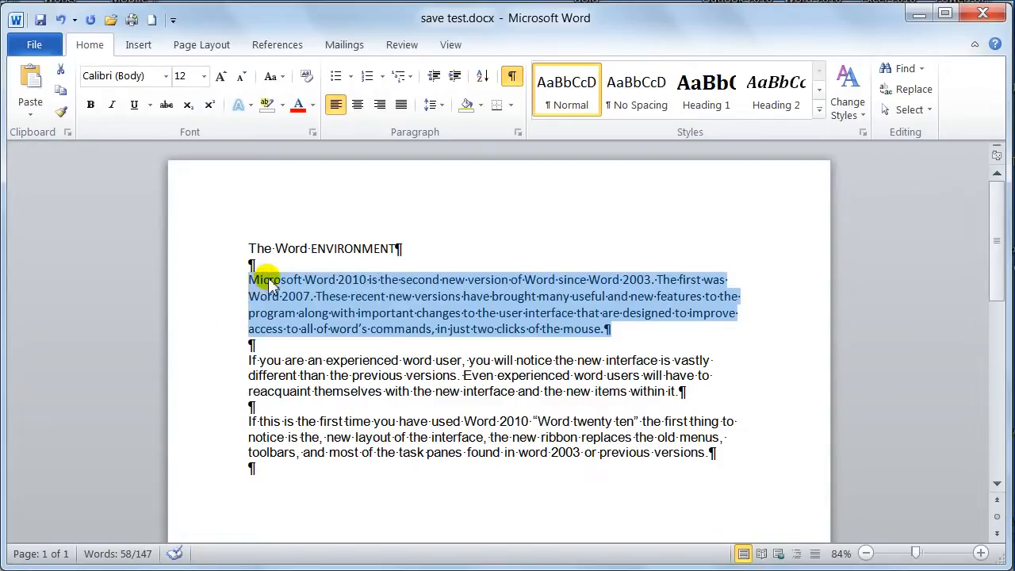
pyautogui.moveTo(269, 283); pyautogui.dragTo(353, 287)
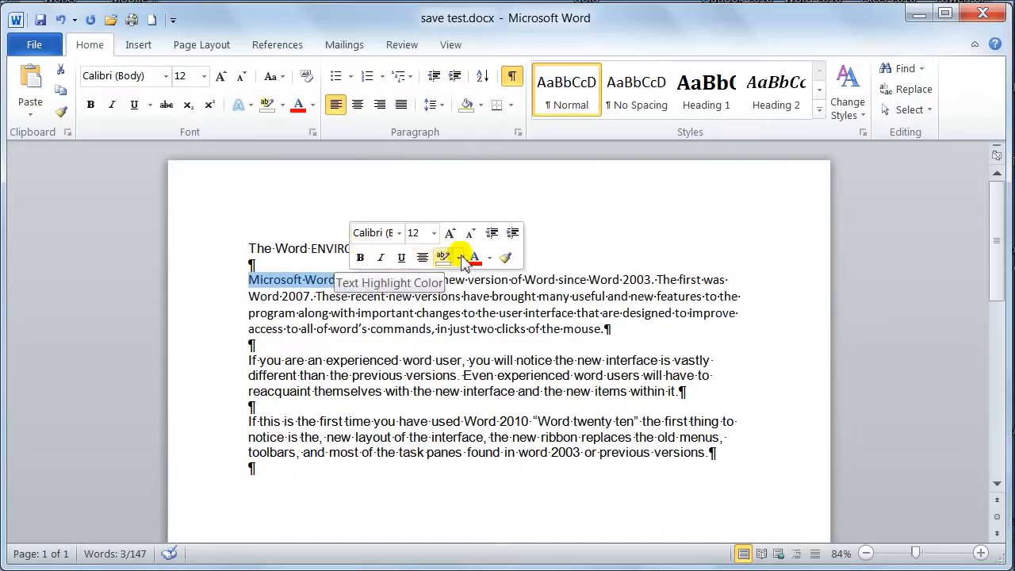
pyautogui.click(413, 295)
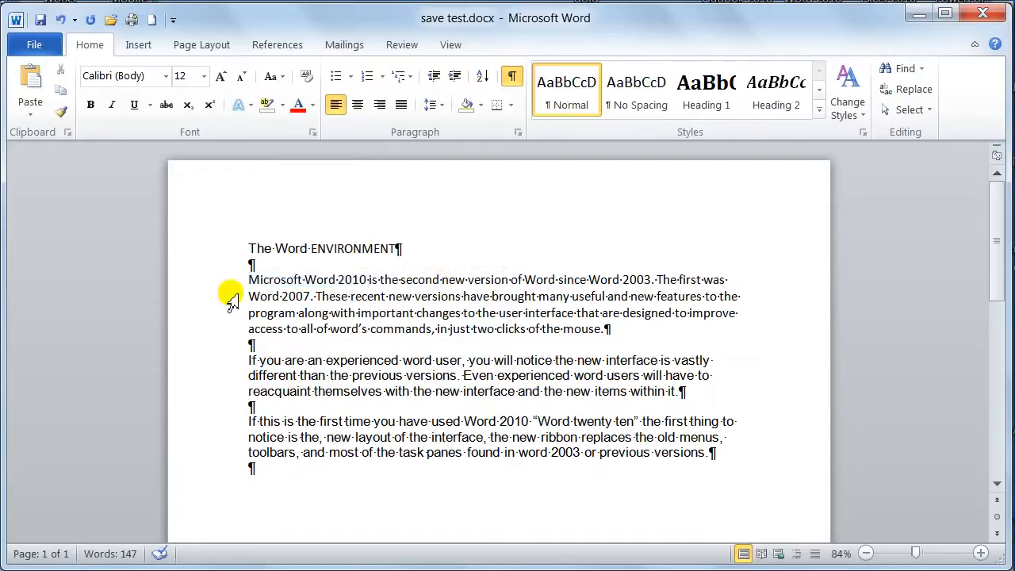
# View the Format Text Effects settings for the first body paragraph from the Font dialog, leaving them unmodified
pyautogui.moveTo(233, 287); pyautogui.dragTo(230, 328)
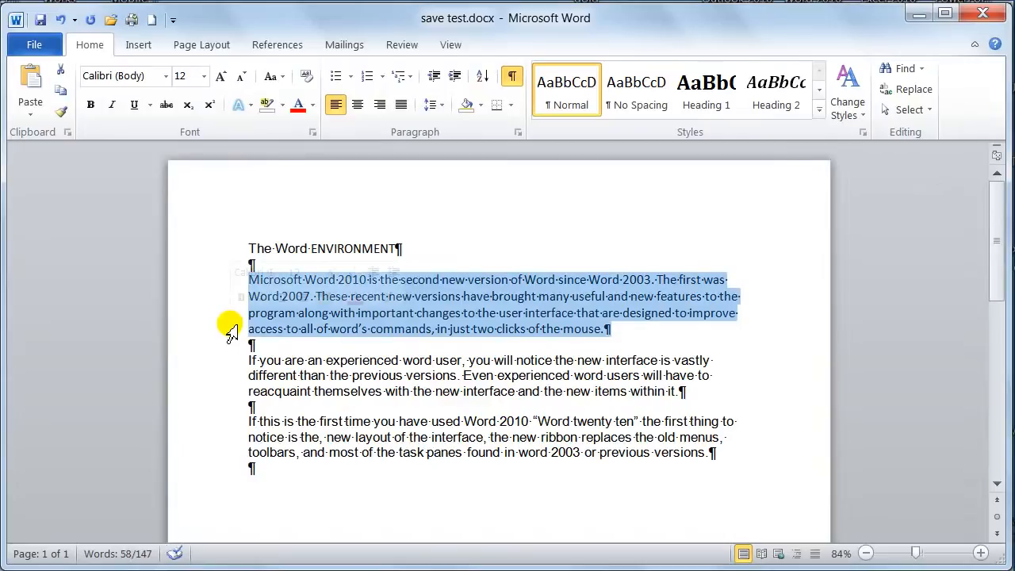
pyautogui.hotkey('ctrl', 'd')
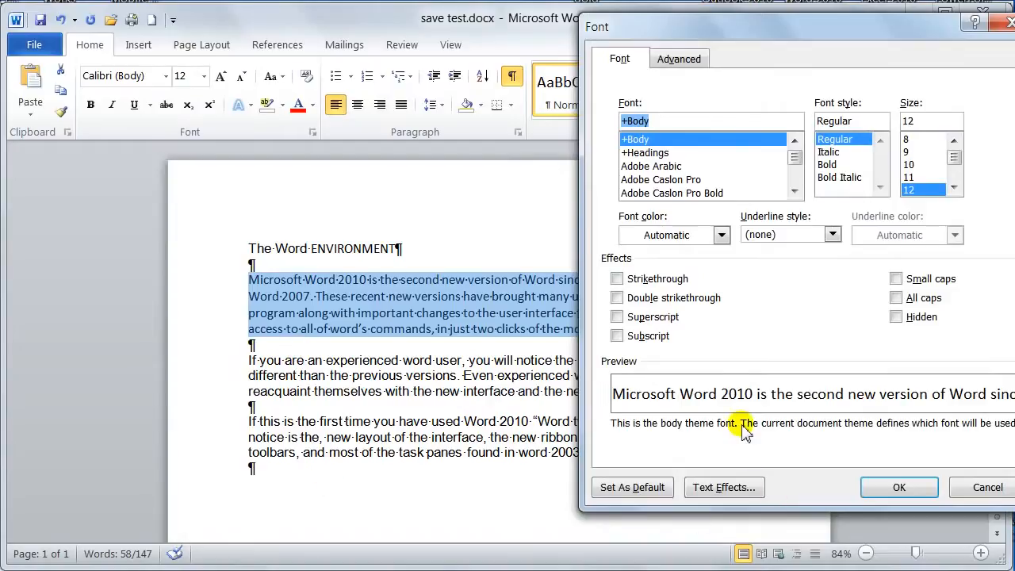
pyautogui.click(718, 492)
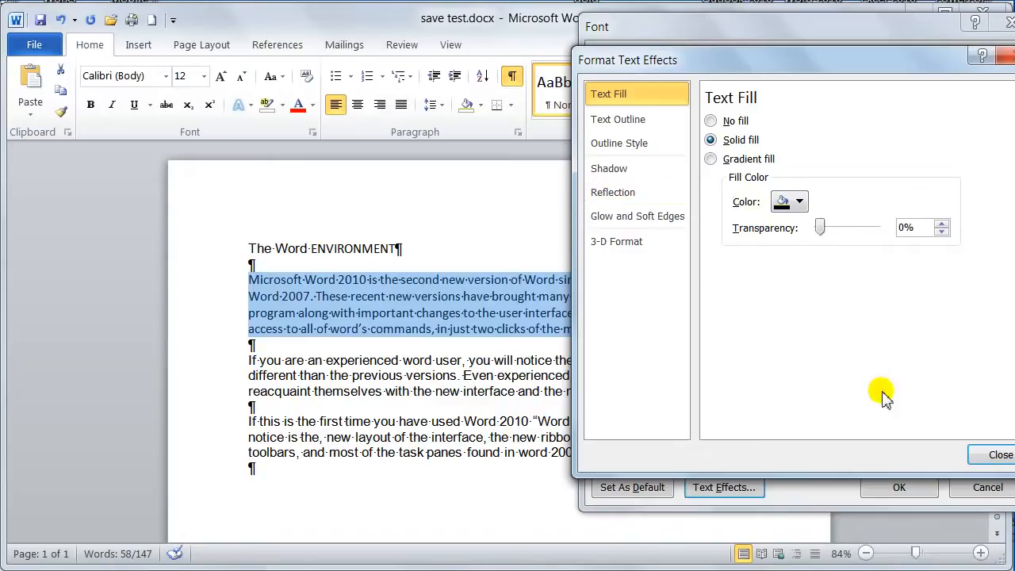
pyautogui.click(991, 450)
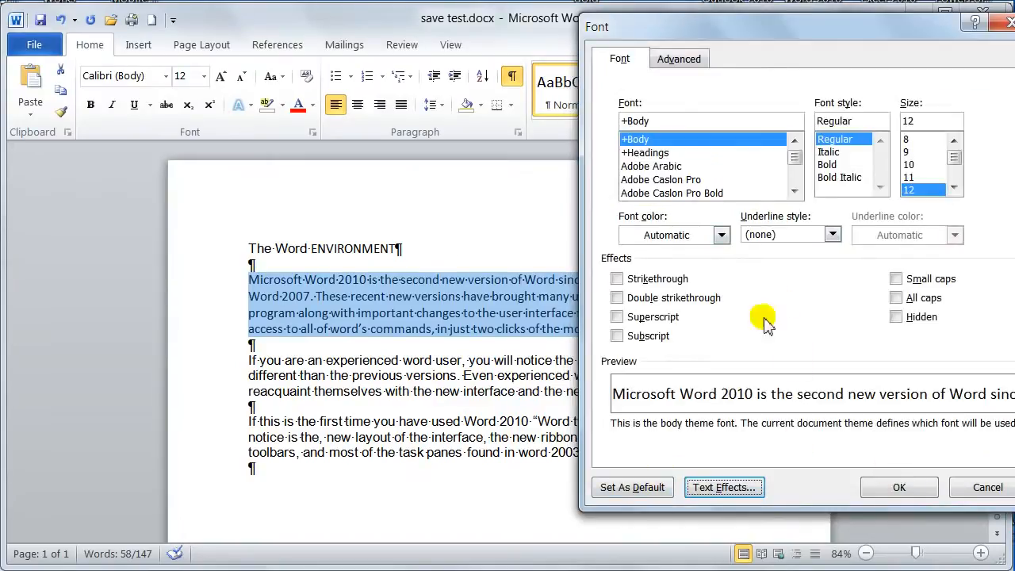
# Examine the Font dialog's advanced character spacing and OpenType settings, and return to the basic font settings
pyautogui.moveTo(844, 25); pyautogui.dragTo(802, 25)
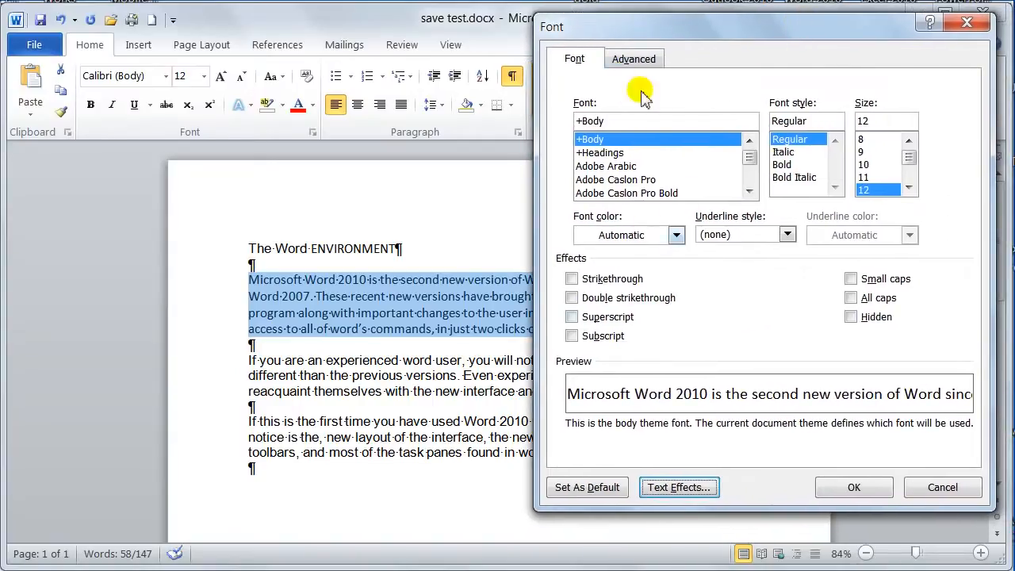
pyautogui.click(641, 60)
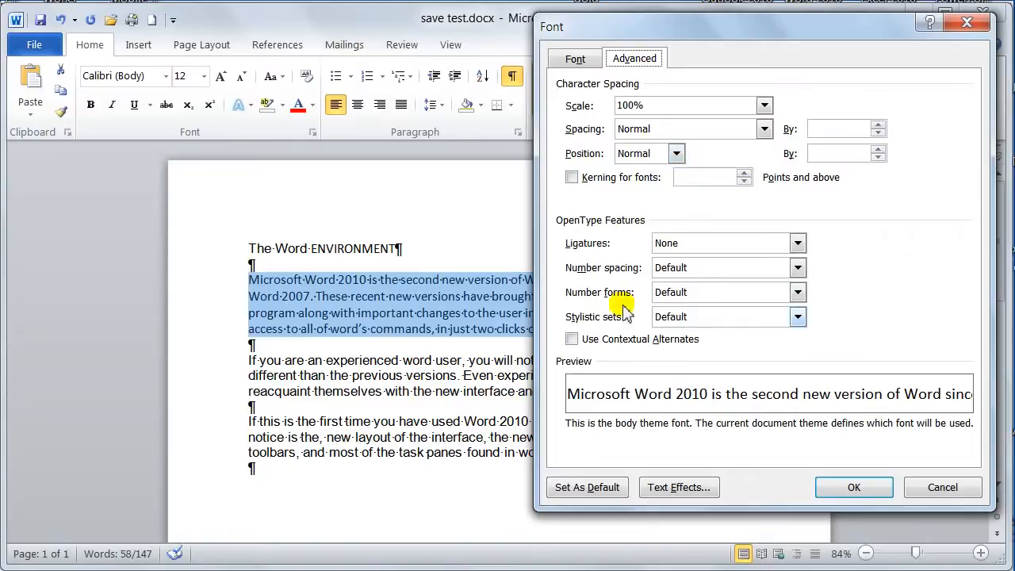
pyautogui.click(577, 64)
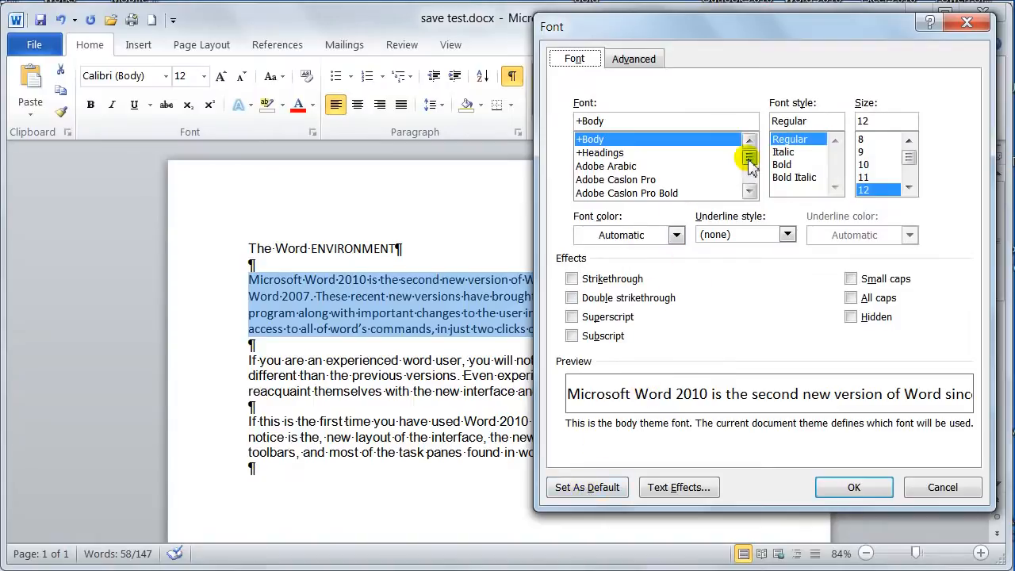
# Preview the Algerian font for the selected paragraph, and choose Arial with the Regular style instead
pyautogui.moveTo(748, 158)
pyautogui.mouseDown()
pyautogui.moveTo(748, 168)
pyautogui.moveTo(748, 158)
pyautogui.mouseUp()
pyautogui.click(607, 166)
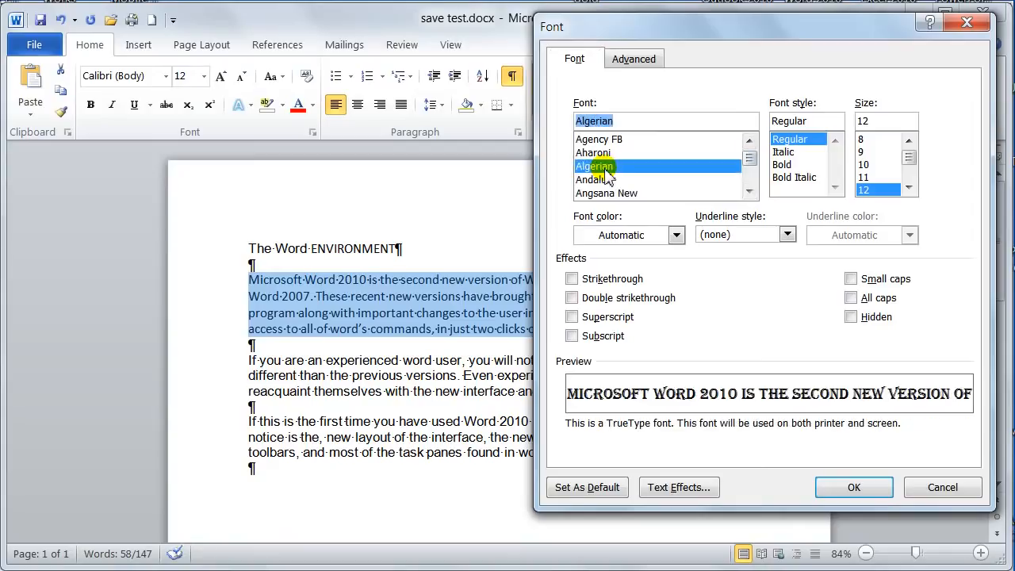
pyautogui.scroll(-2, 607, 166)
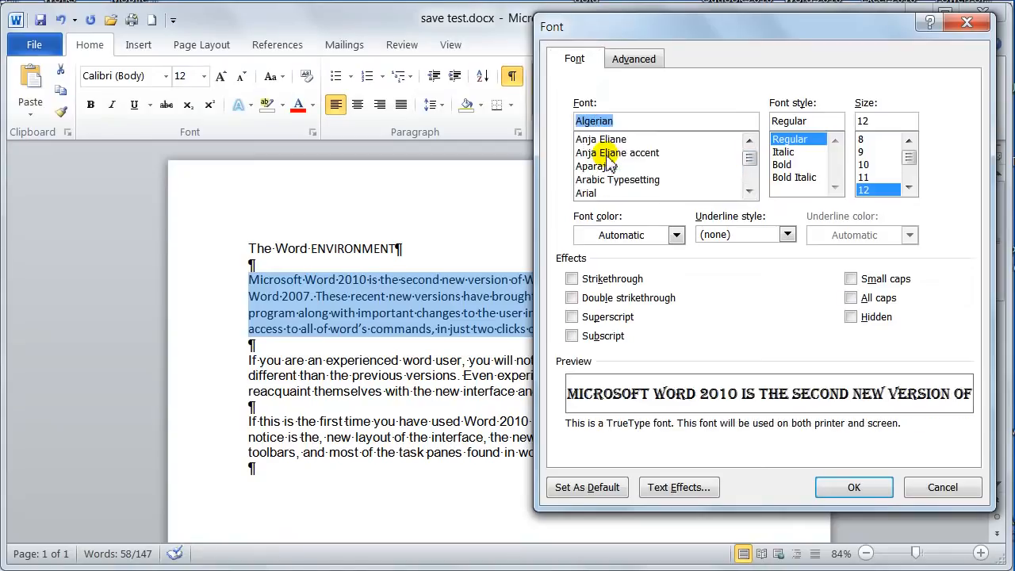
pyautogui.click(583, 193)
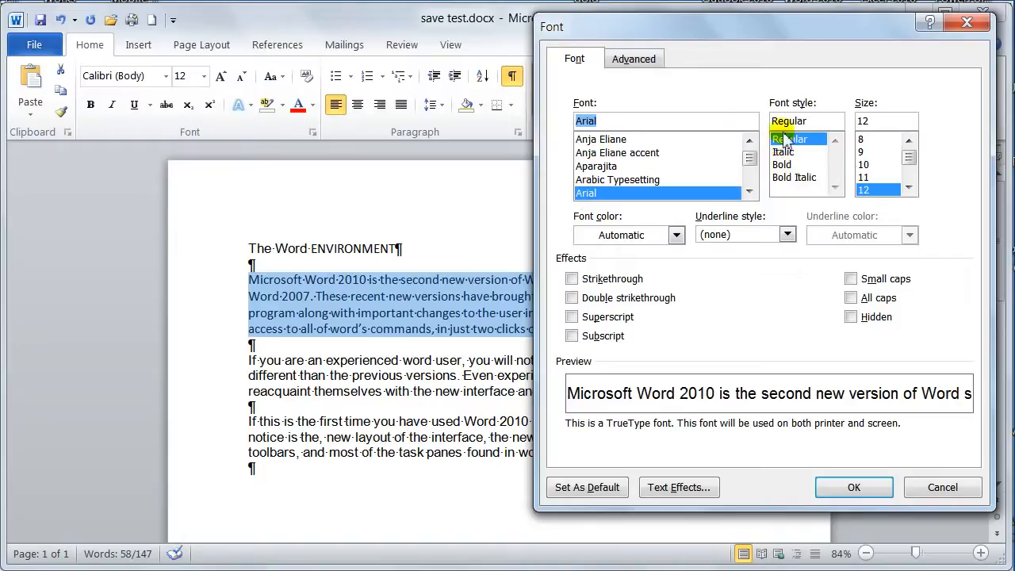
pyautogui.click(785, 143)
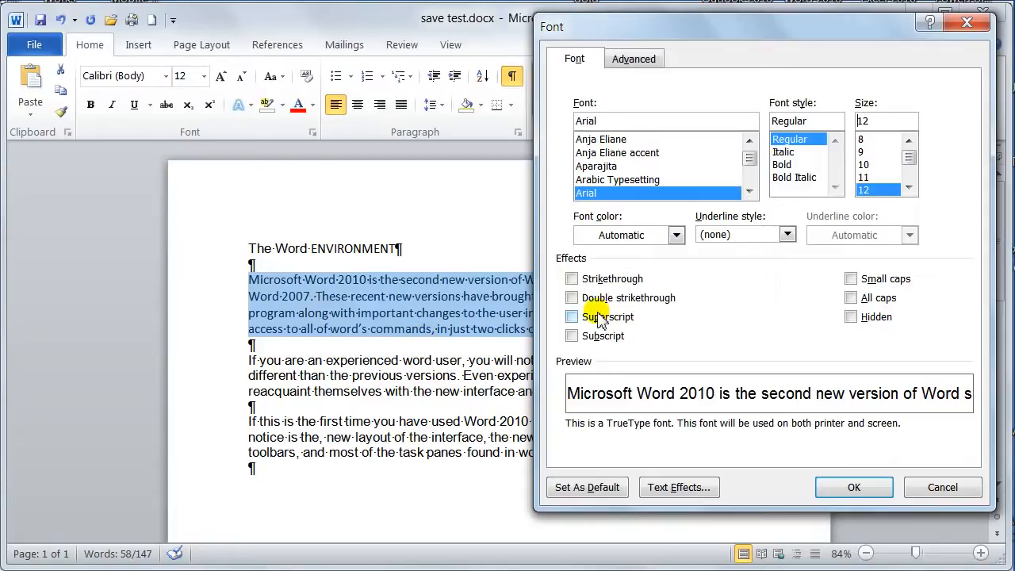
# Discard the unapplied font choices by cancelling the Font dialog, and deselect the first body paragraph
pyautogui.click(940, 487)
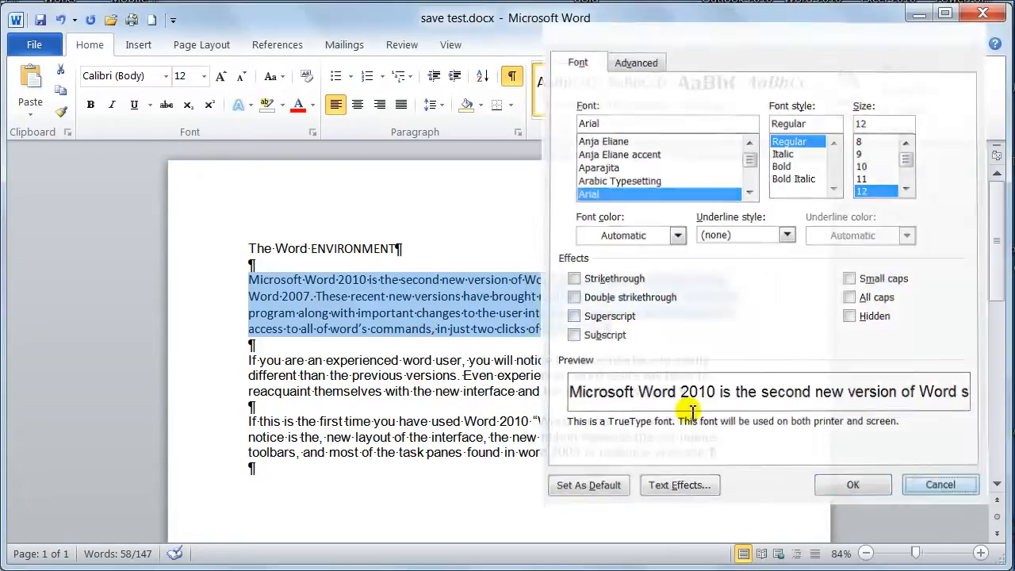
pyautogui.click(298, 280)
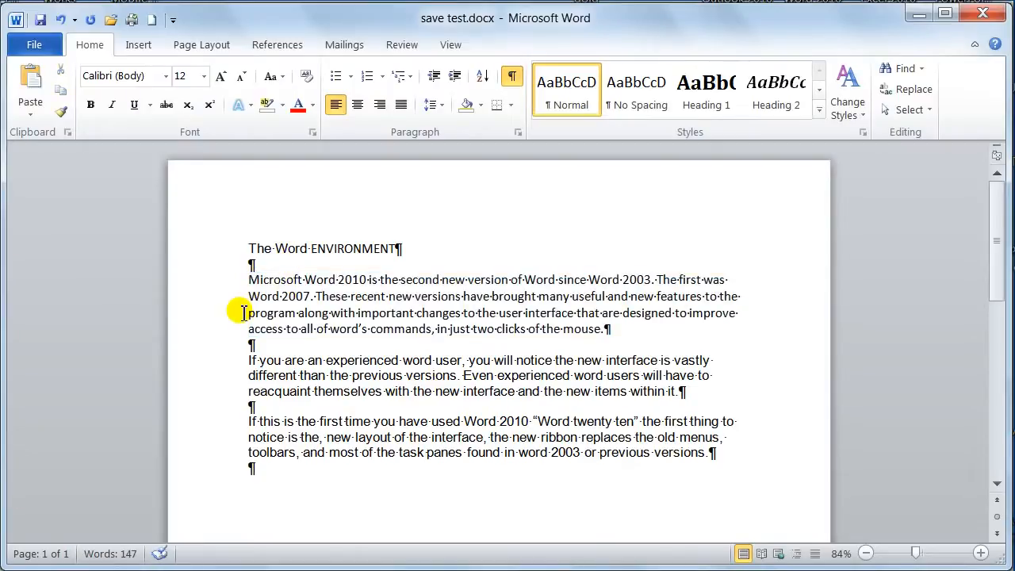
# Create a new blank document, view it in a maximized window, and close it to return to save test.docx
pyautogui.hotkey('ctrl', 'n')
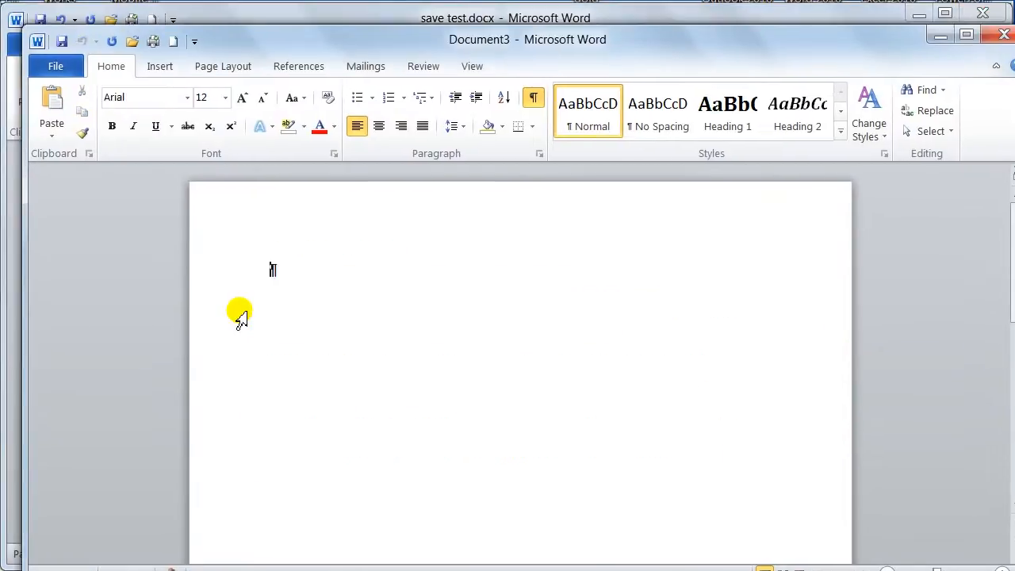
pyautogui.doubleClick(321, 33)
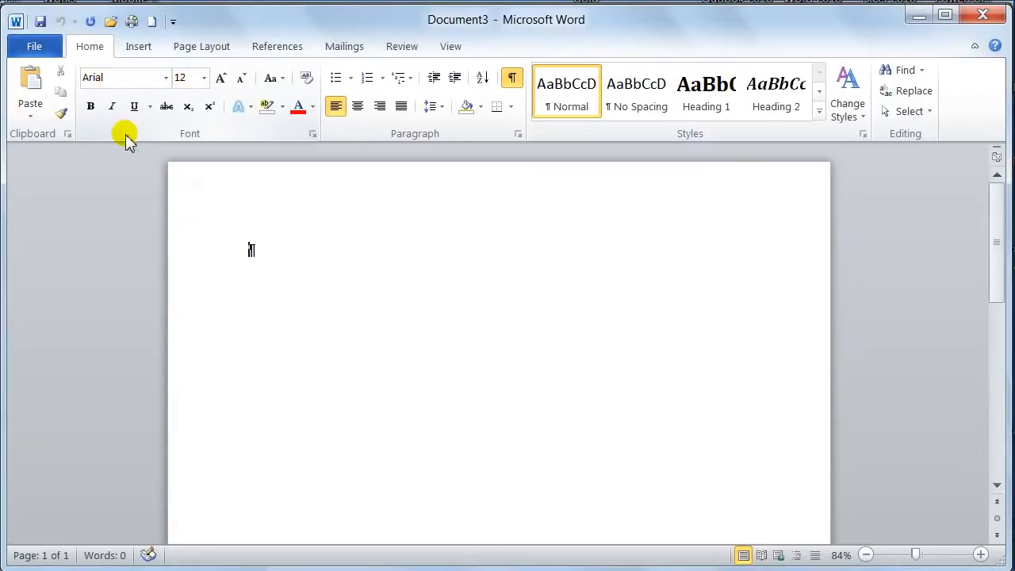
pyautogui.click(983, 14)
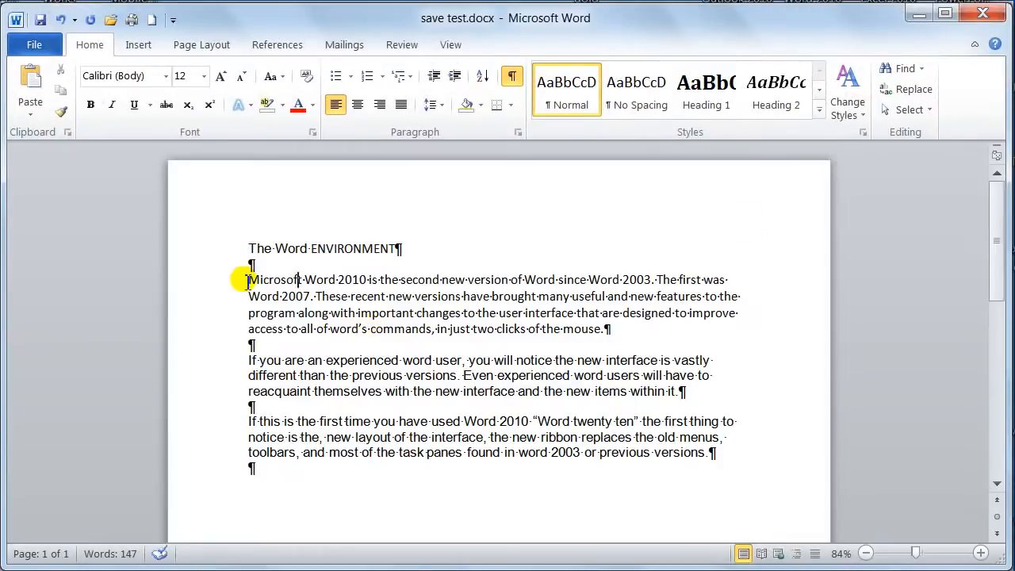
# Select and deselect the first body paragraph, and hide the document's paragraph and formatting marks
pyautogui.moveTo(248, 279); pyautogui.dragTo(596, 331)
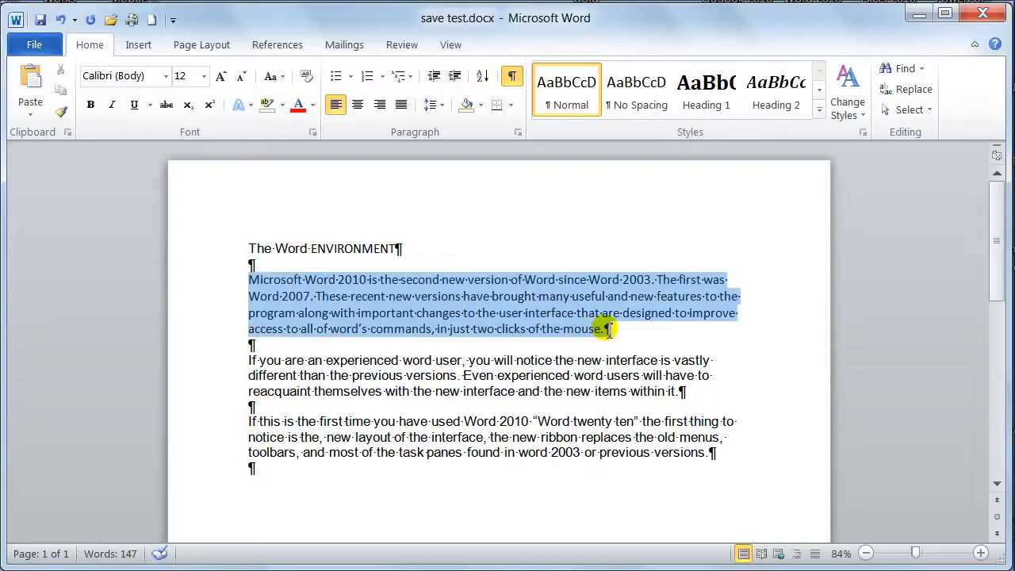
pyautogui.click(608, 333)
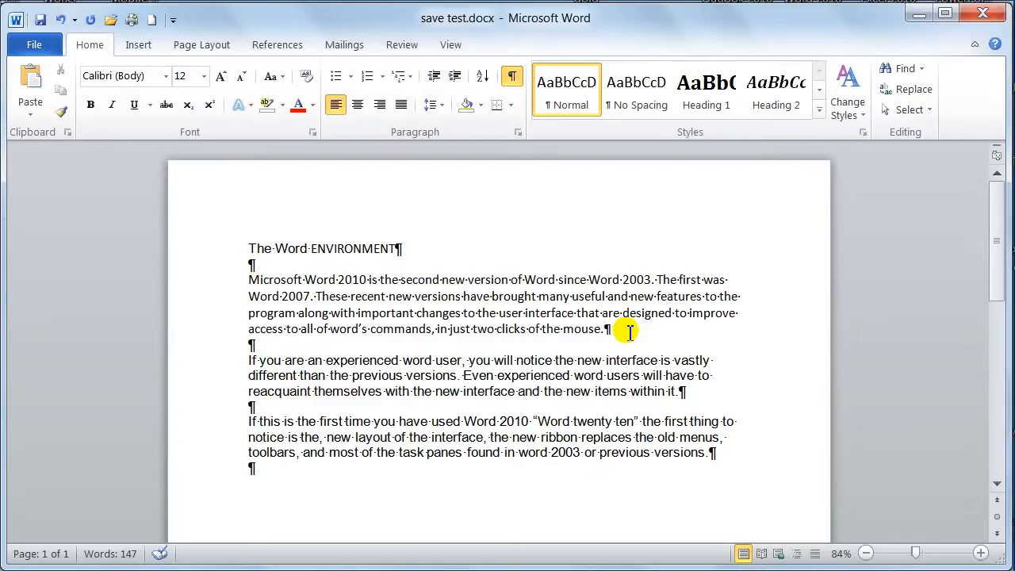
pyautogui.click(512, 77)
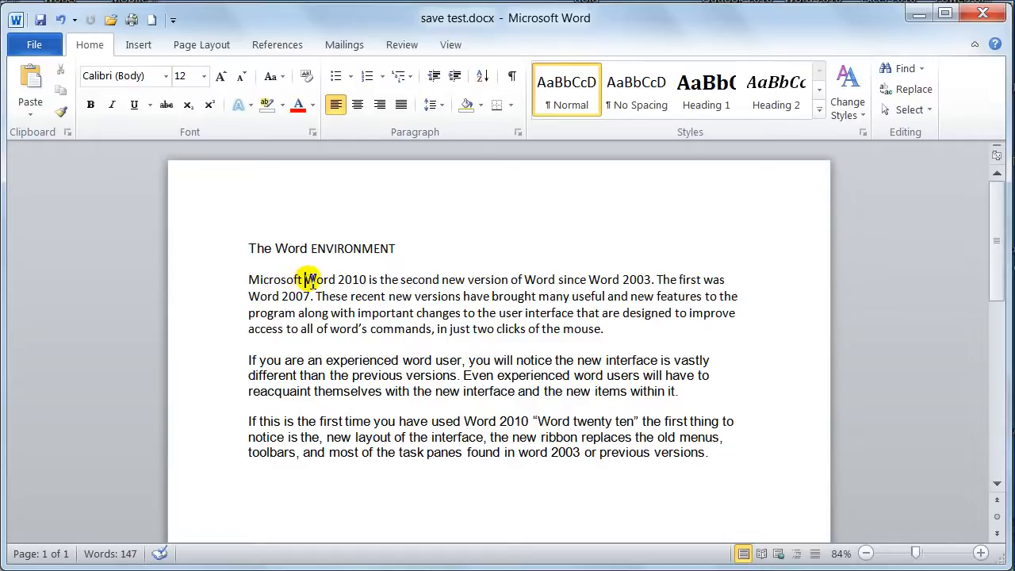
# Format the words "Word 2010" after "Microsoft" in the first body paragraph as red, bold, Arial, size 16
pyautogui.moveTo(306, 280); pyautogui.dragTo(366, 280)
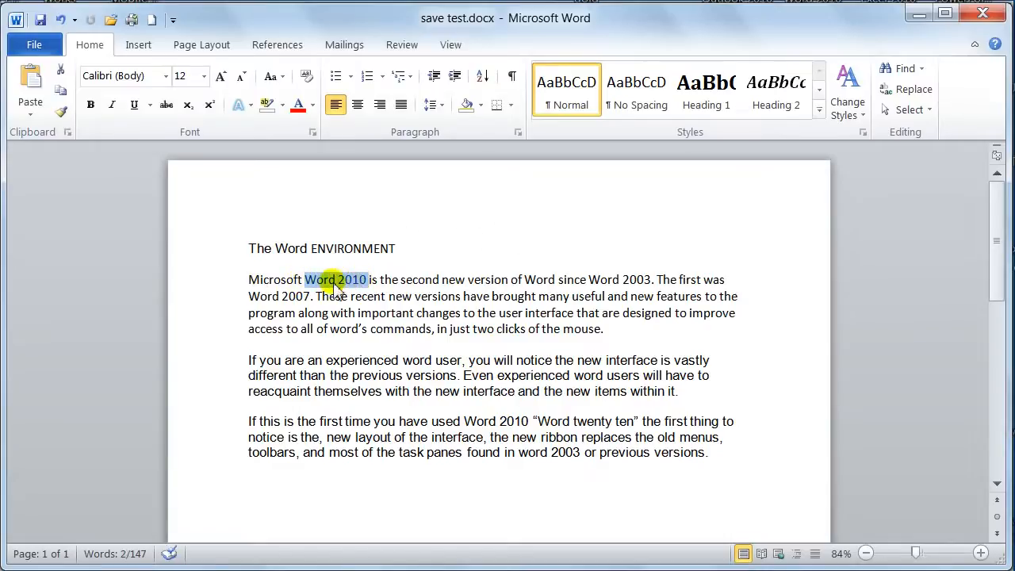
pyautogui.click(297, 105)
pyautogui.click(90, 104)
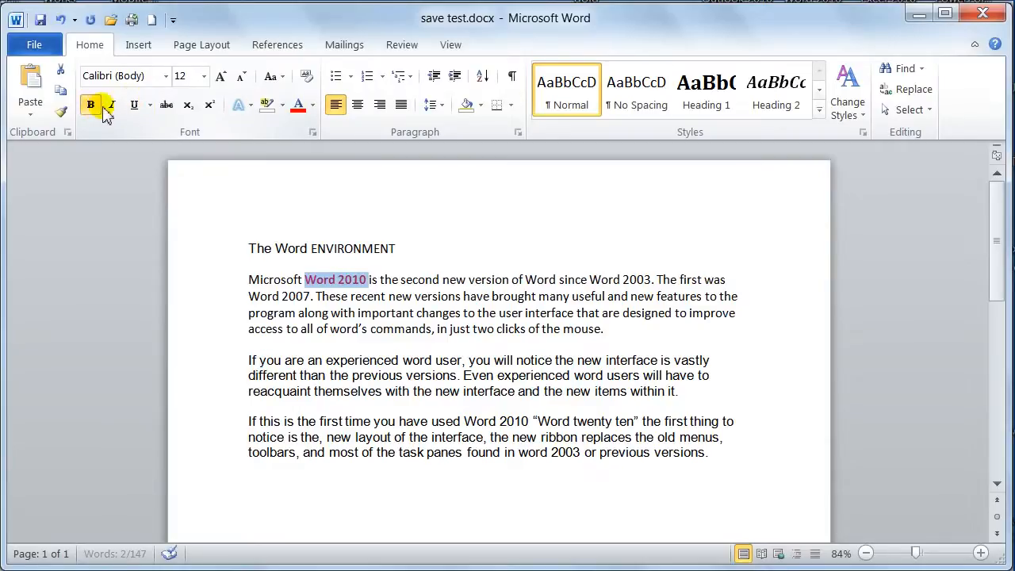
pyautogui.click(166, 77)
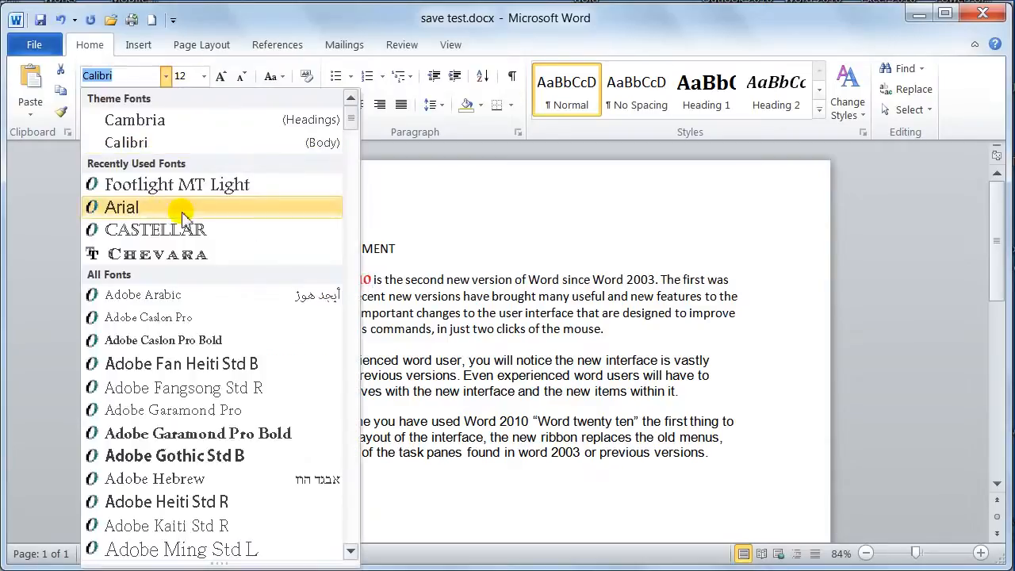
pyautogui.click(156, 218)
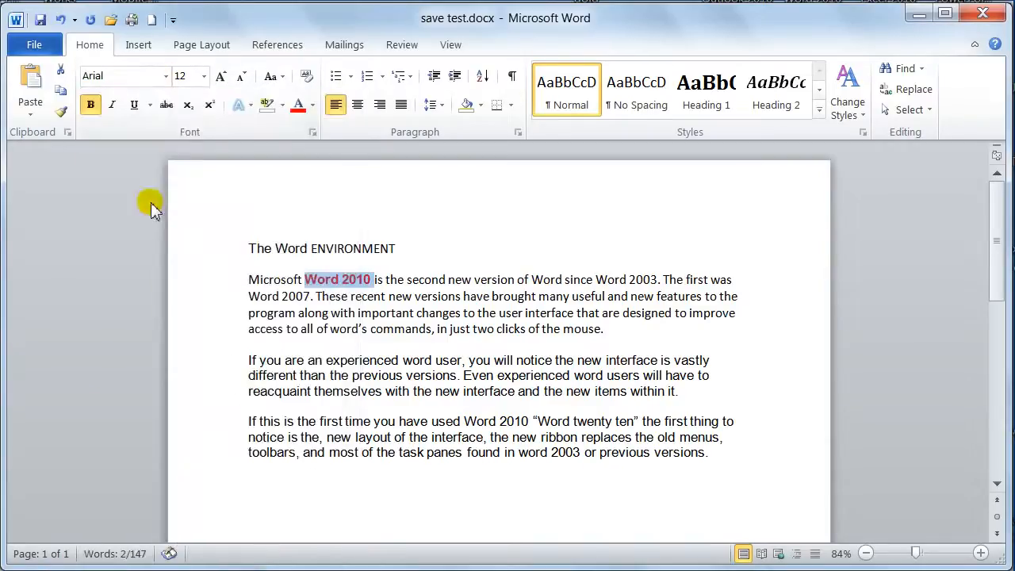
pyautogui.click(204, 76)
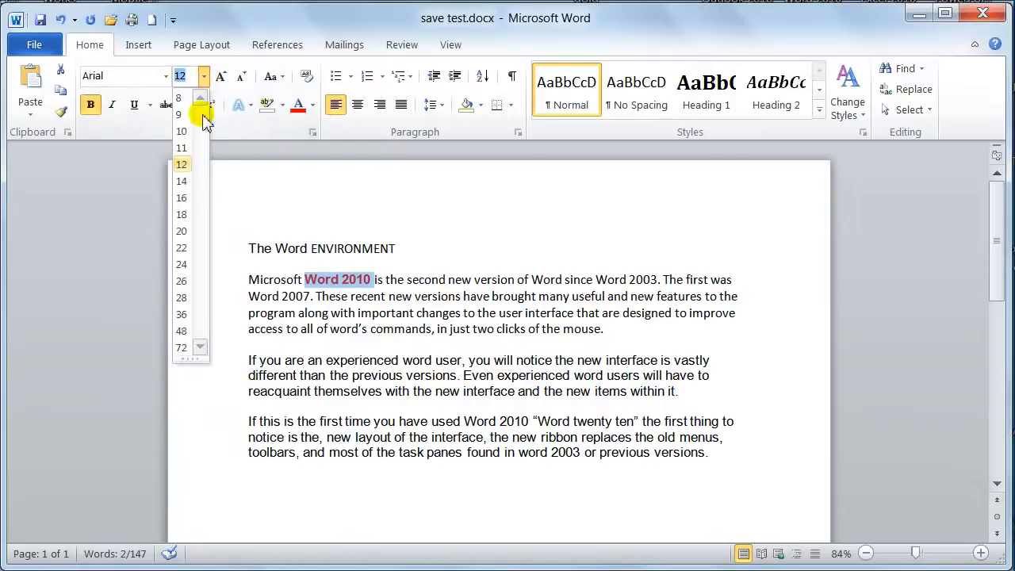
pyautogui.click(182, 197)
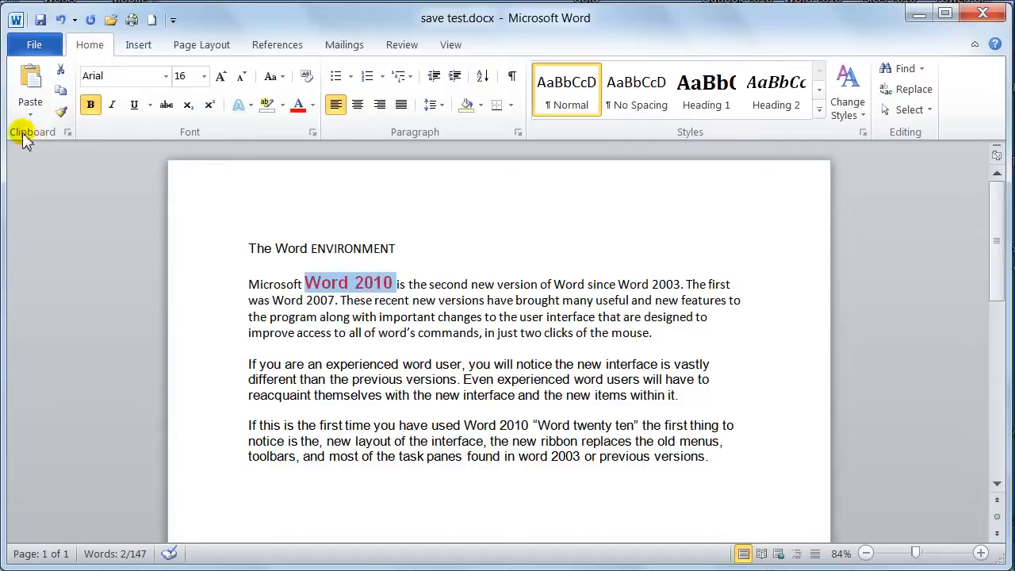
# Copy the formatting of "Word 2010" with Format Painter onto "Word", "program along" and "to the user interface" in the first body paragraph
pyautogui.click(61, 112)
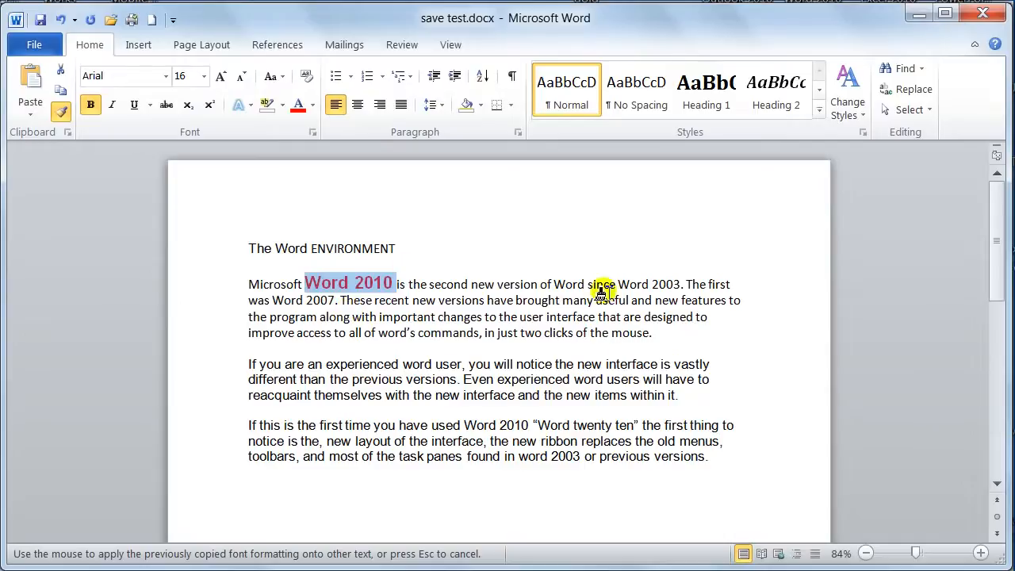
pyautogui.moveTo(552, 287); pyautogui.dragTo(591, 288)
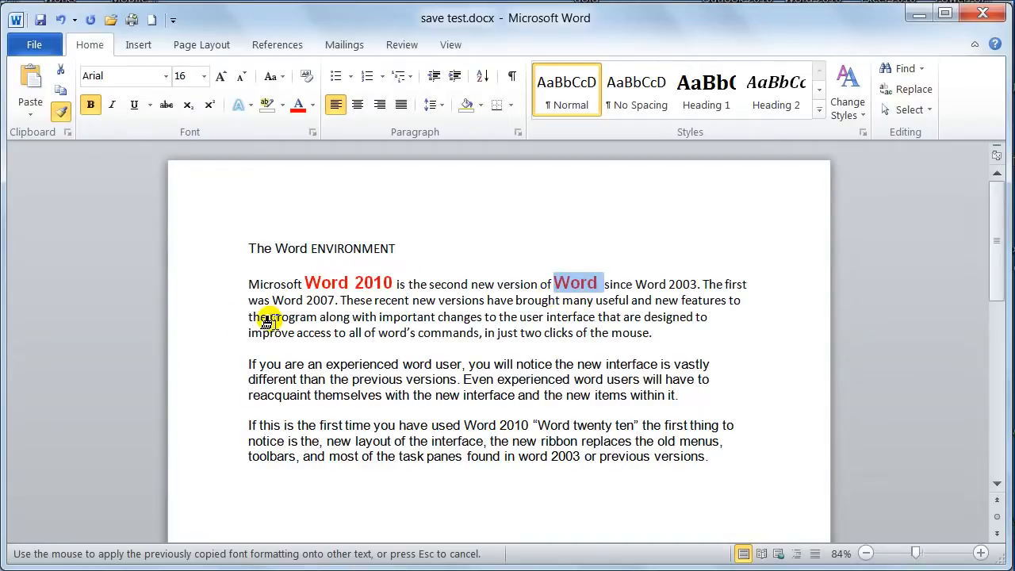
pyautogui.moveTo(268, 320); pyautogui.dragTo(336, 326)
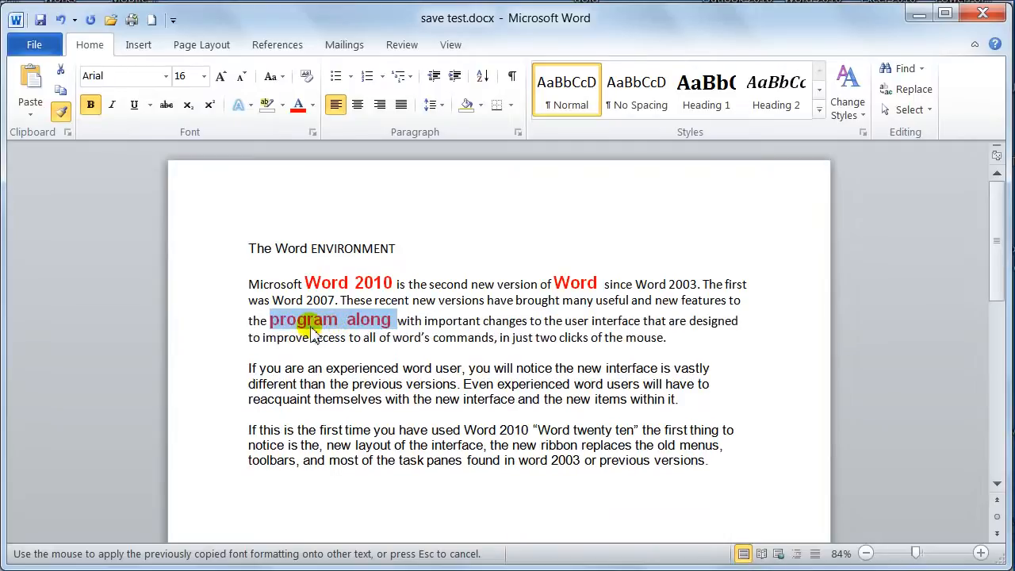
pyautogui.moveTo(533, 320); pyautogui.dragTo(630, 322)
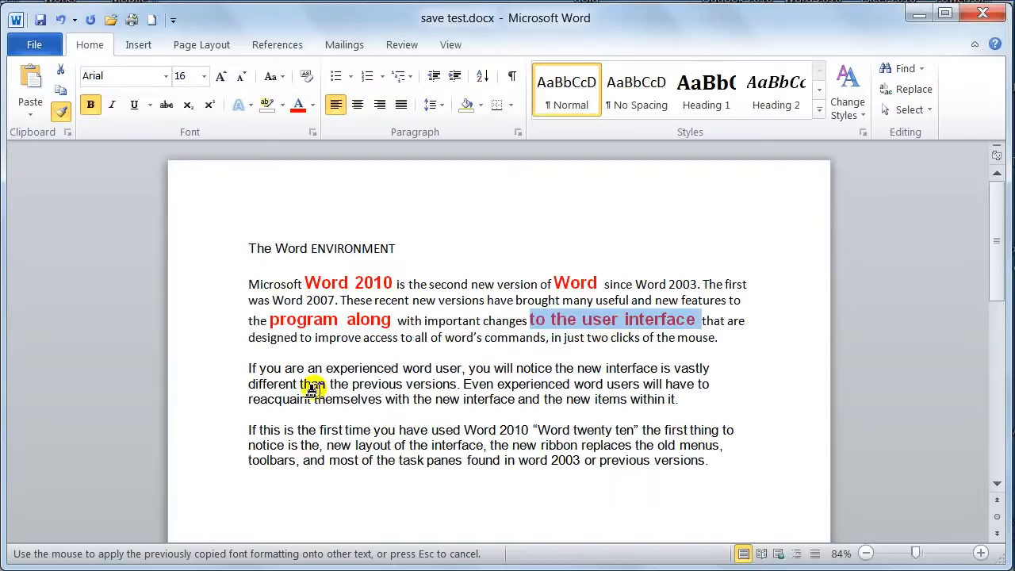
# Paint the same formatting onto "than the previous", "experienced word", "is the first time you have" and "the new ribbon", and turn off Format Painter
pyautogui.moveTo(300, 387); pyautogui.dragTo(404, 386)
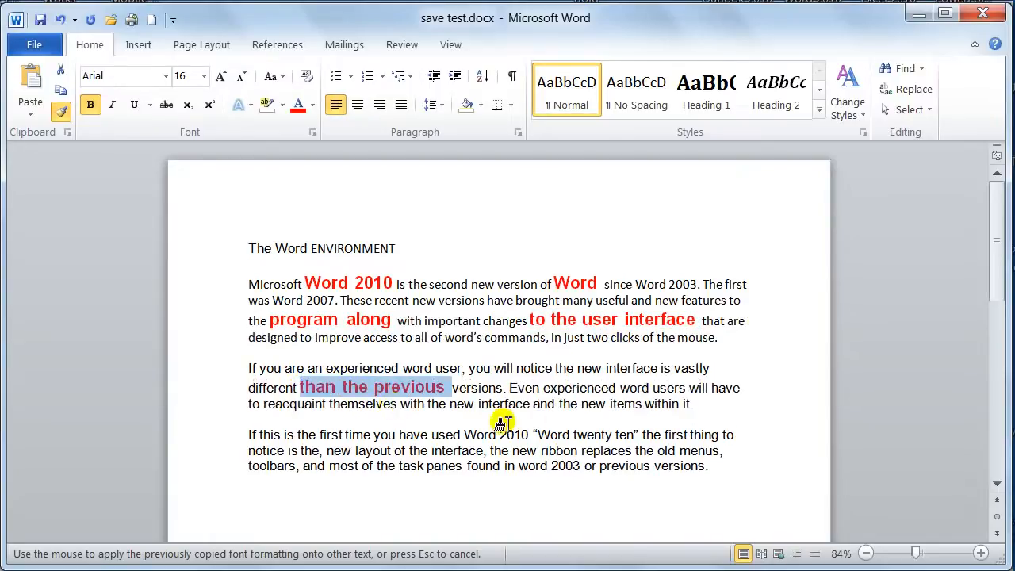
pyautogui.moveTo(543, 389); pyautogui.dragTo(647, 389)
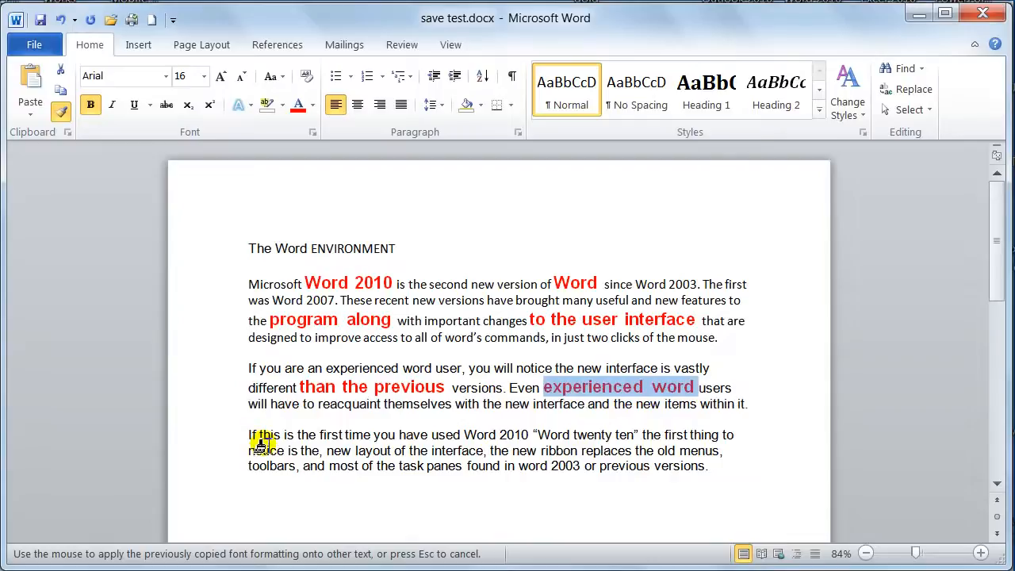
pyautogui.moveTo(284, 435); pyautogui.dragTo(406, 441)
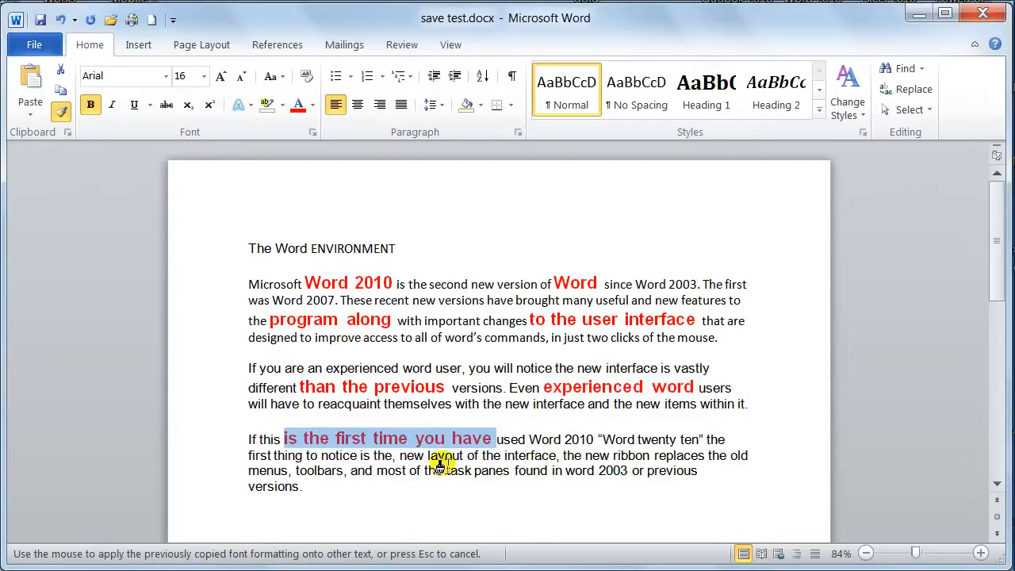
pyautogui.moveTo(566, 455); pyautogui.dragTo(652, 456)
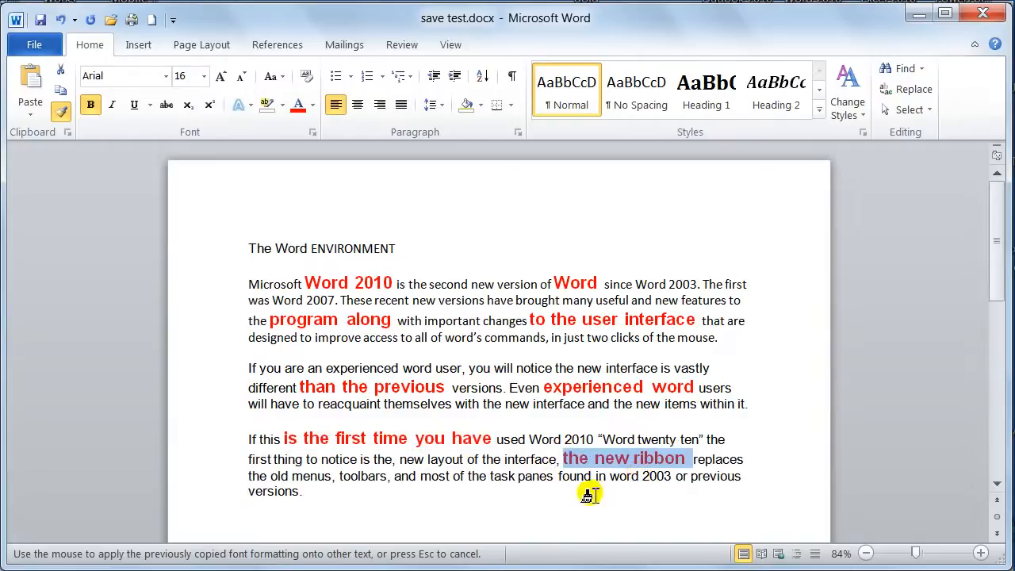
pyautogui.click(61, 112)
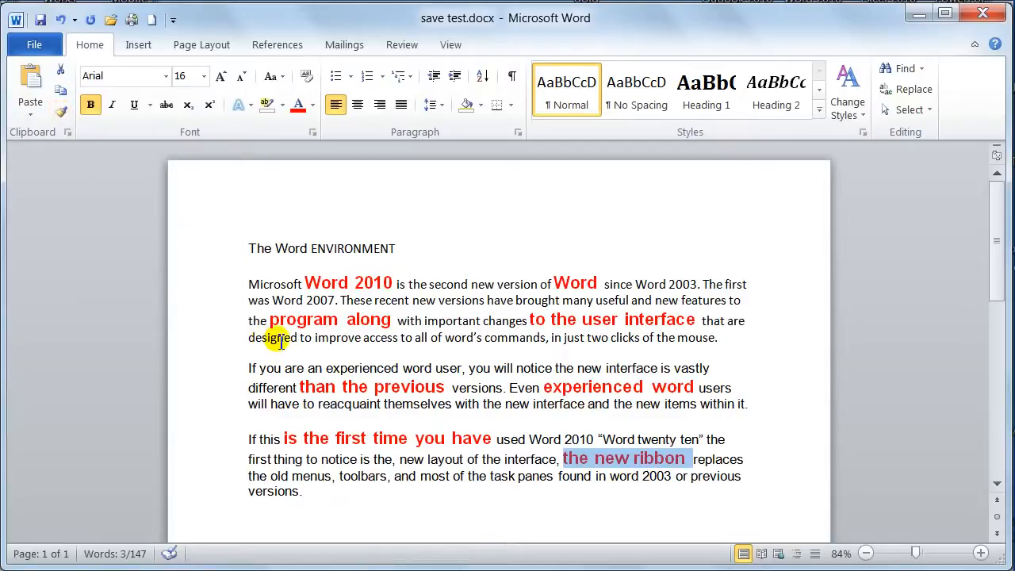
# Set the word "second" in the first body paragraph to the standard green font color and size 22
pyautogui.click(445, 285)
pyautogui.doubleClick(447, 286)
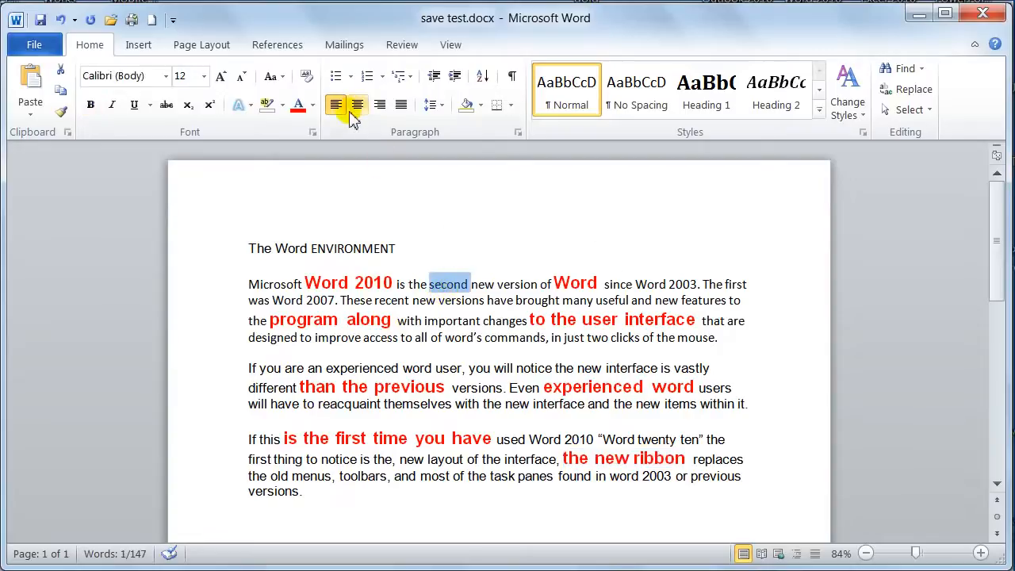
pyautogui.click(313, 106)
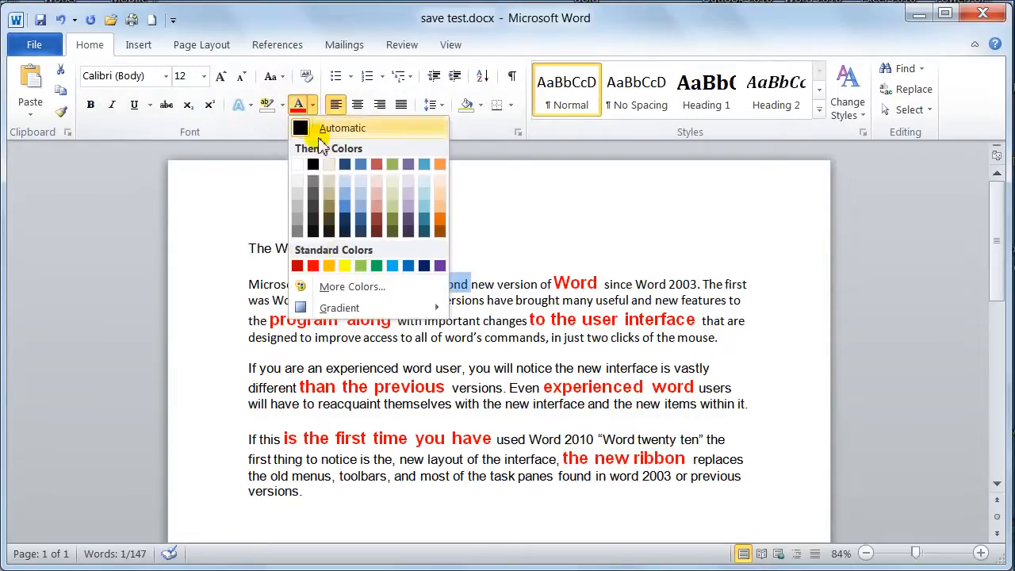
pyautogui.click(377, 267)
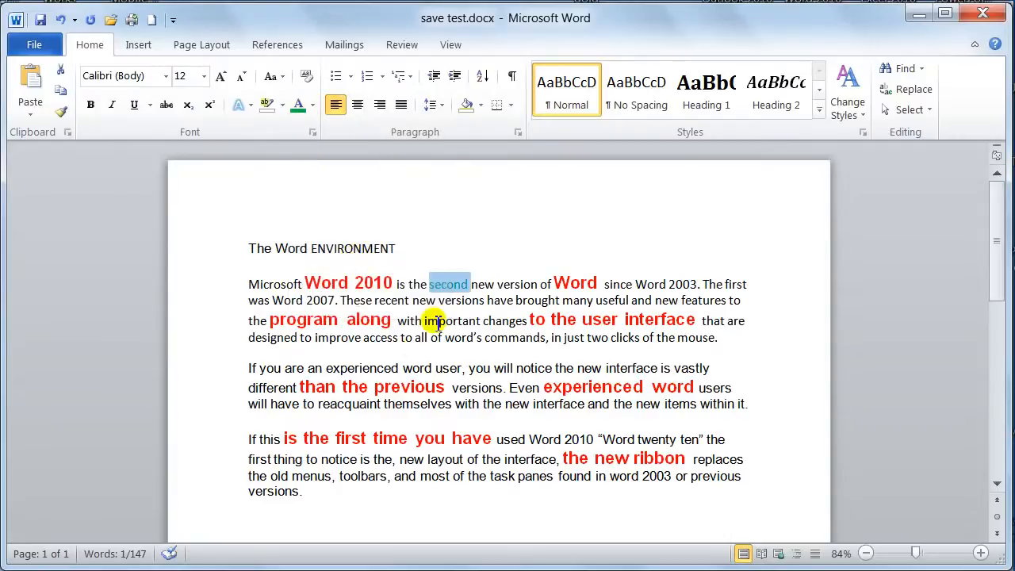
pyautogui.click(203, 76)
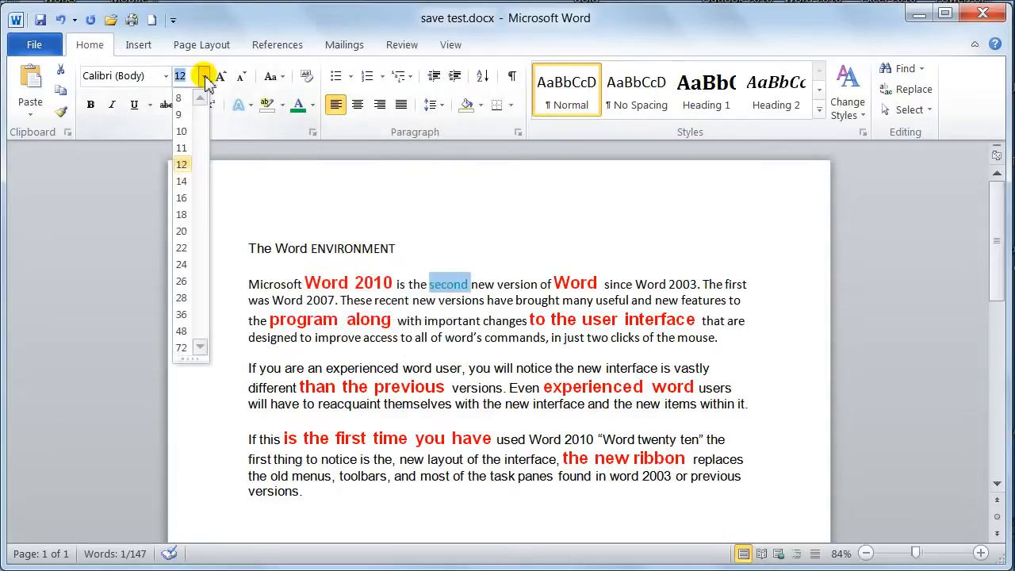
pyautogui.click(181, 248)
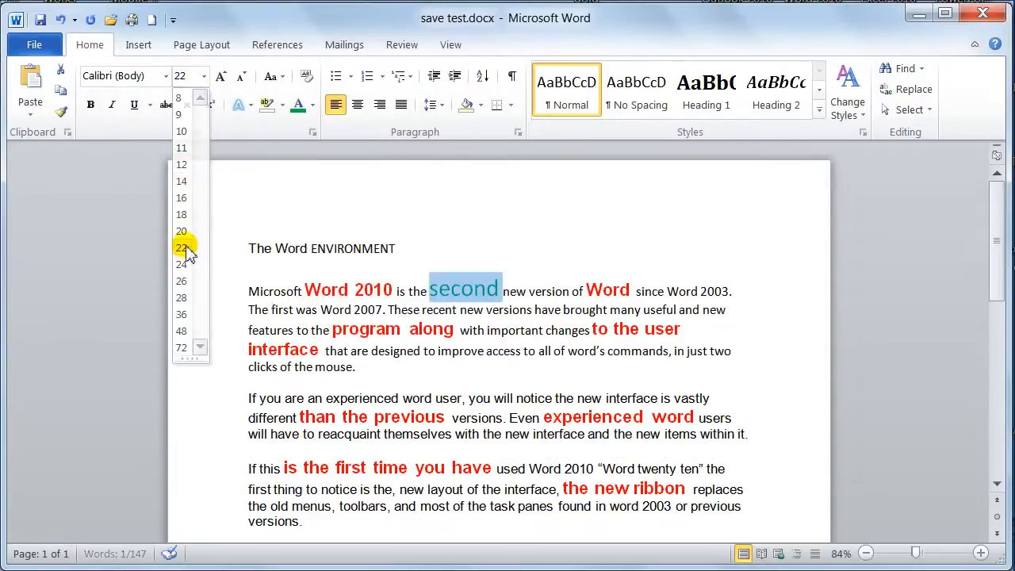
# Try the Castellar font on the word "second", and change it to Adobe Gothic Std B
pyautogui.click(164, 76)
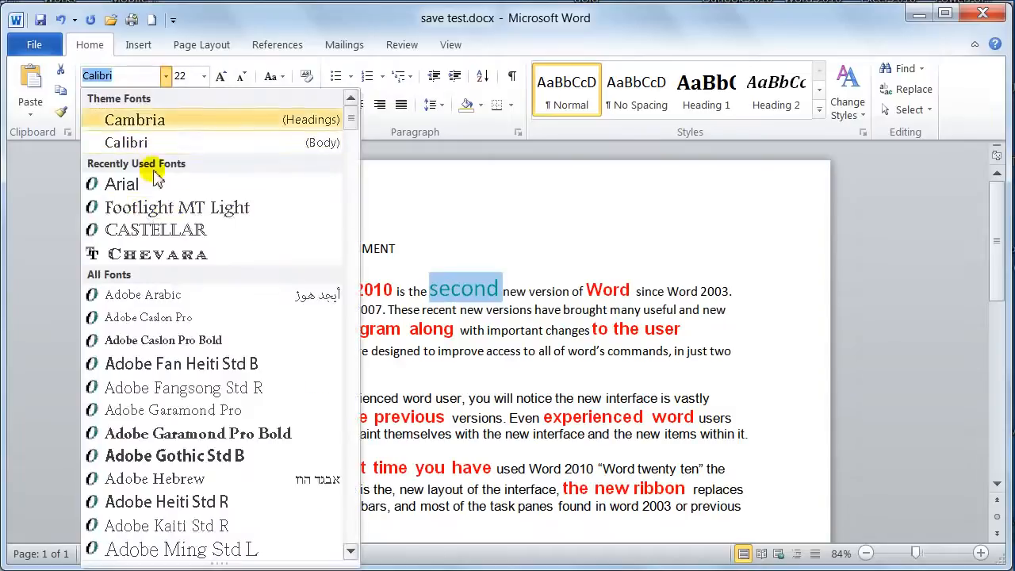
pyautogui.click(131, 229)
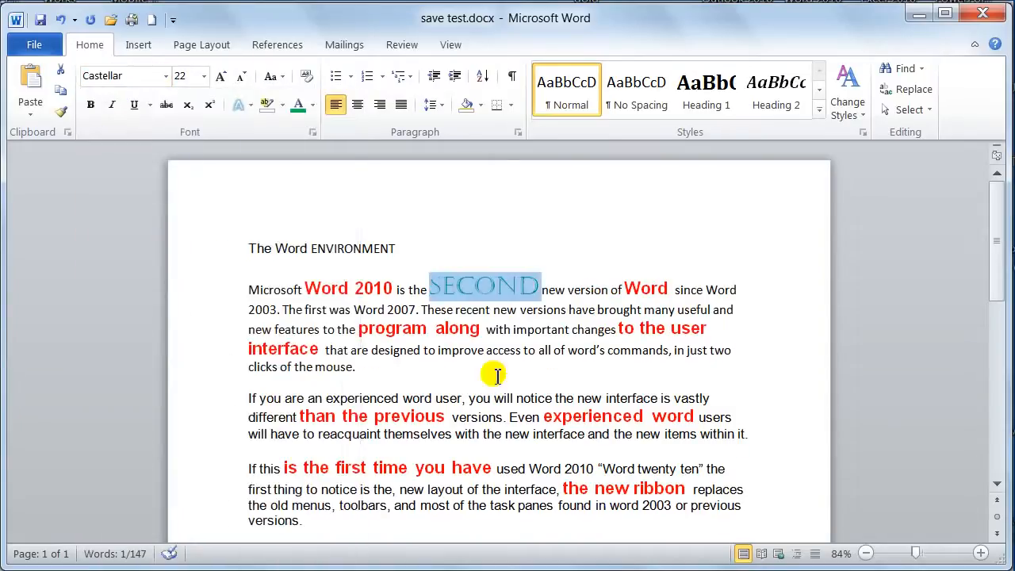
pyautogui.click(165, 76)
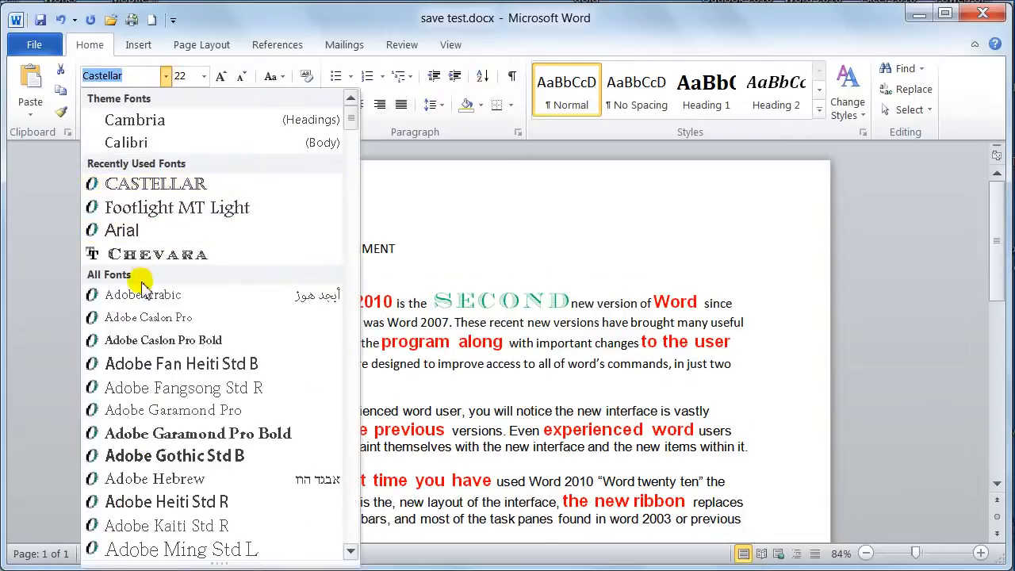
pyautogui.click(150, 457)
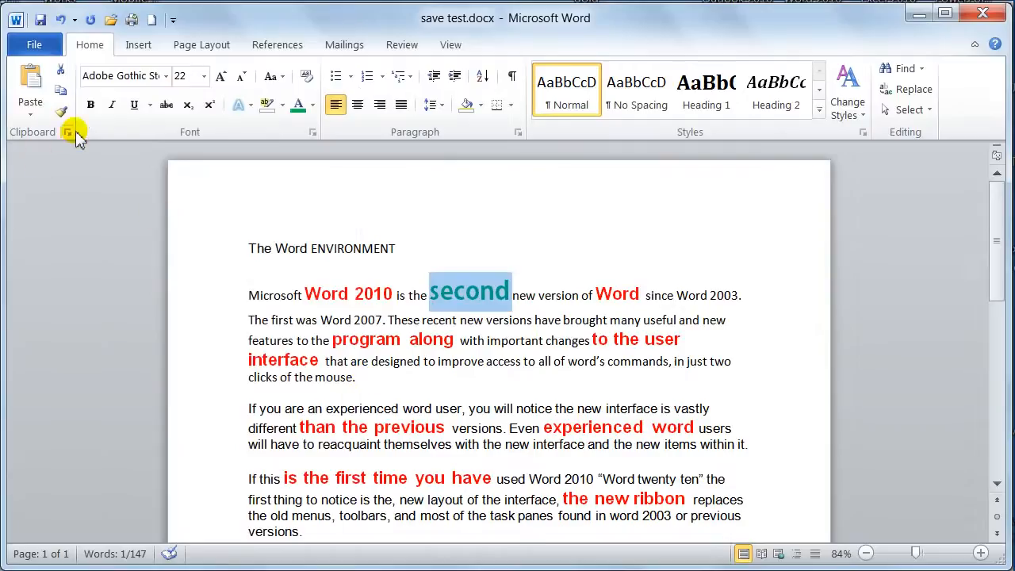
# Copy the formatting of "second" with Format Painter onto "you will notice" in the second body paragraph, and deselect the text
pyautogui.click(62, 113)
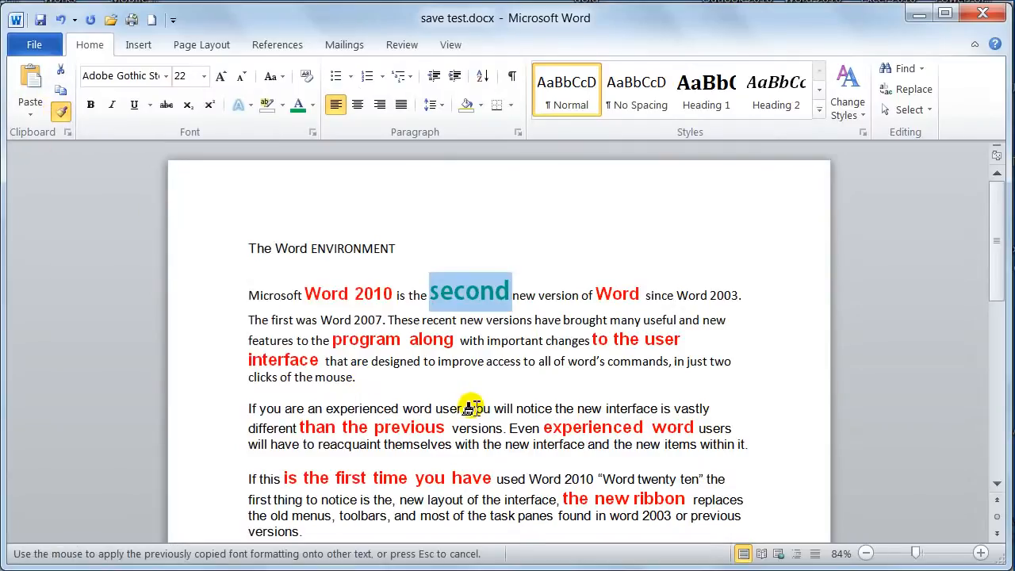
pyautogui.moveTo(469, 409); pyautogui.dragTo(552, 409)
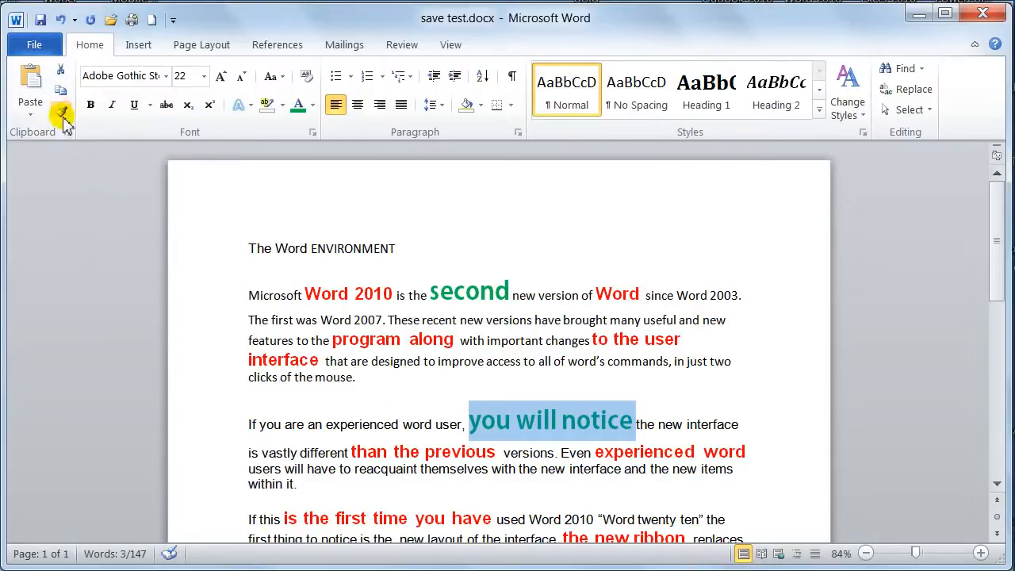
pyautogui.click(498, 431)
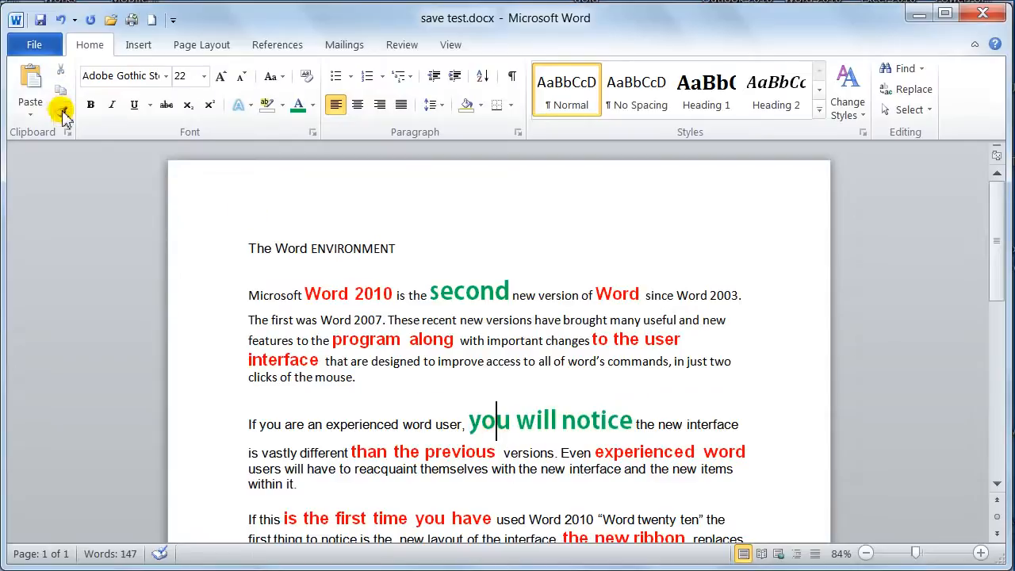